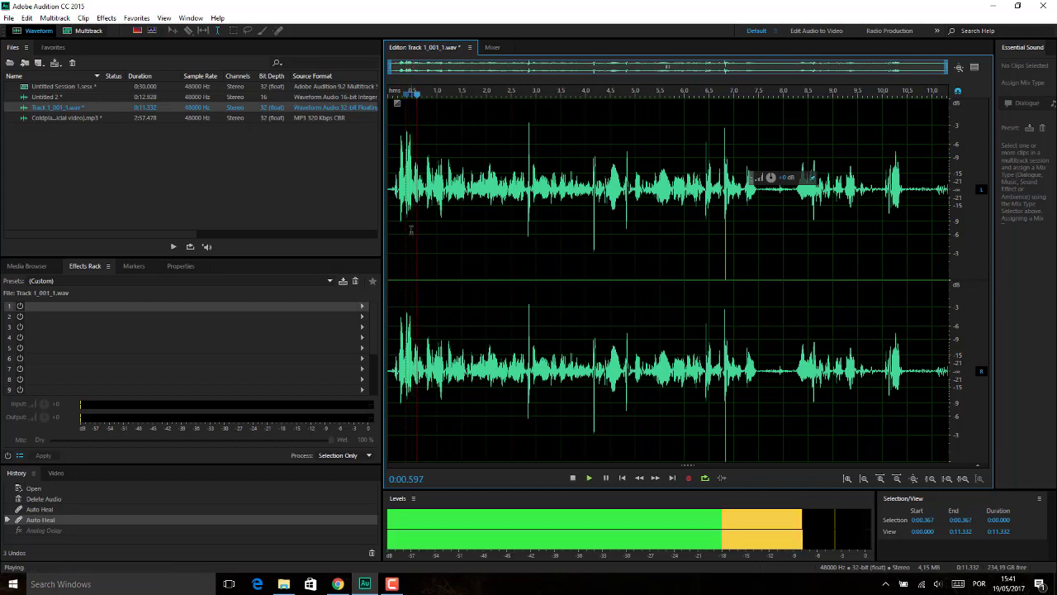
Stop playback and open the Analog Delay effect for Track 1_001_1.wav, moving its window slightly aside.
key("space")
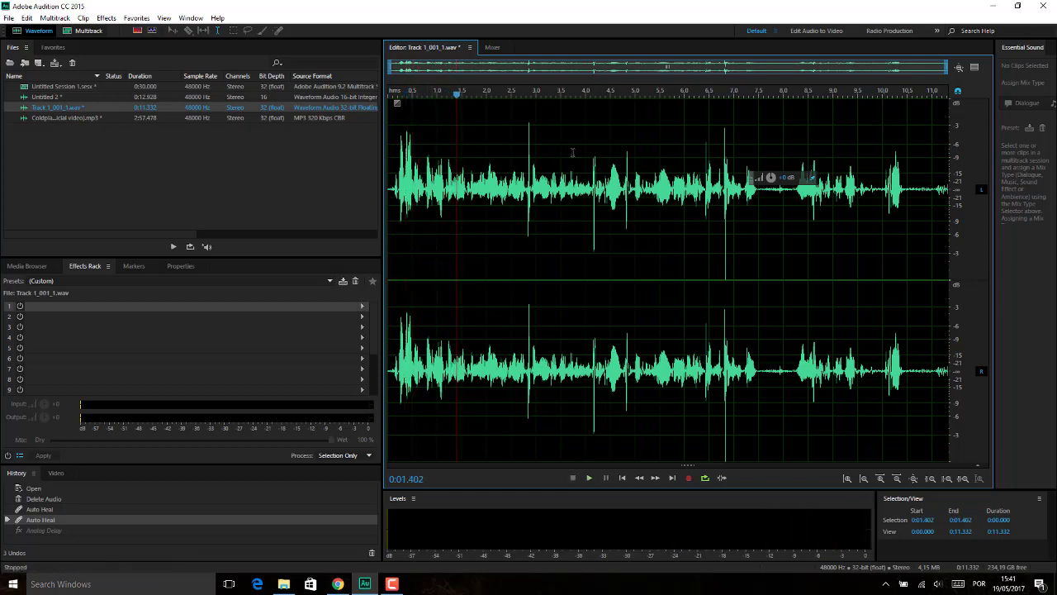
left_click(108, 18)
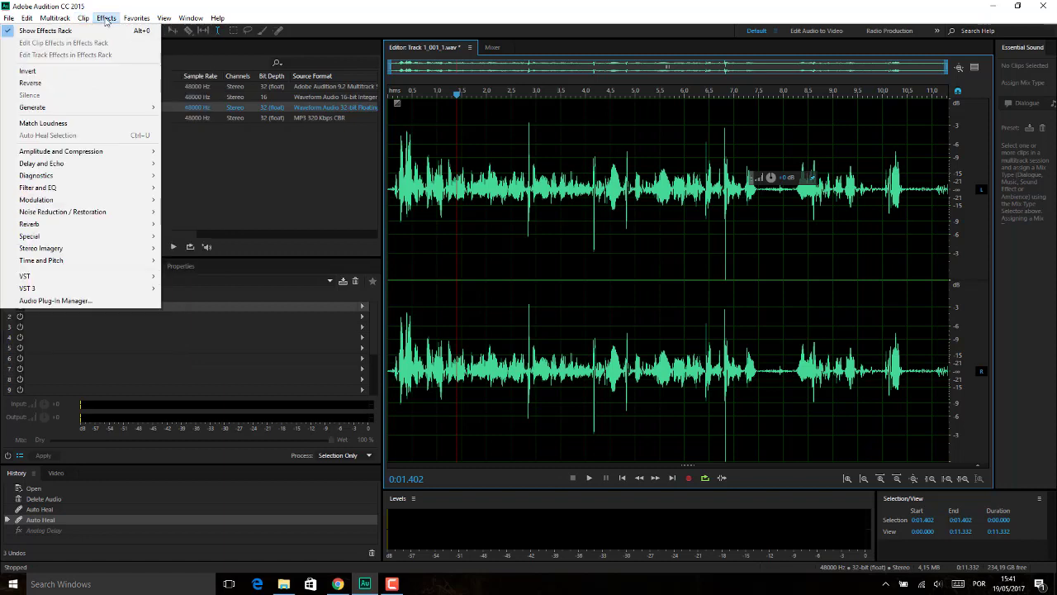
mouse_move(64, 169)
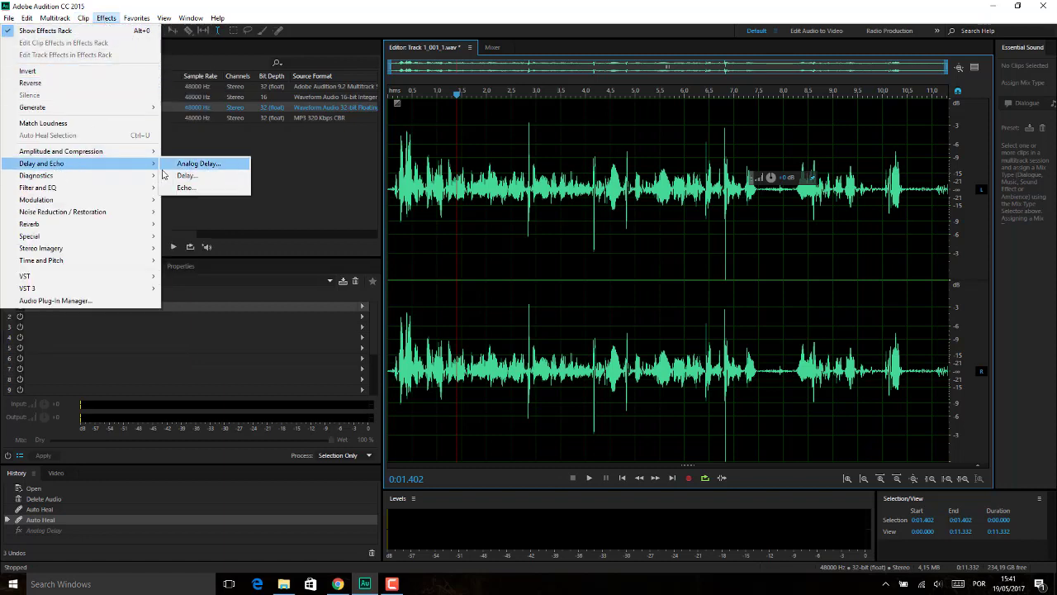
left_click(199, 164)
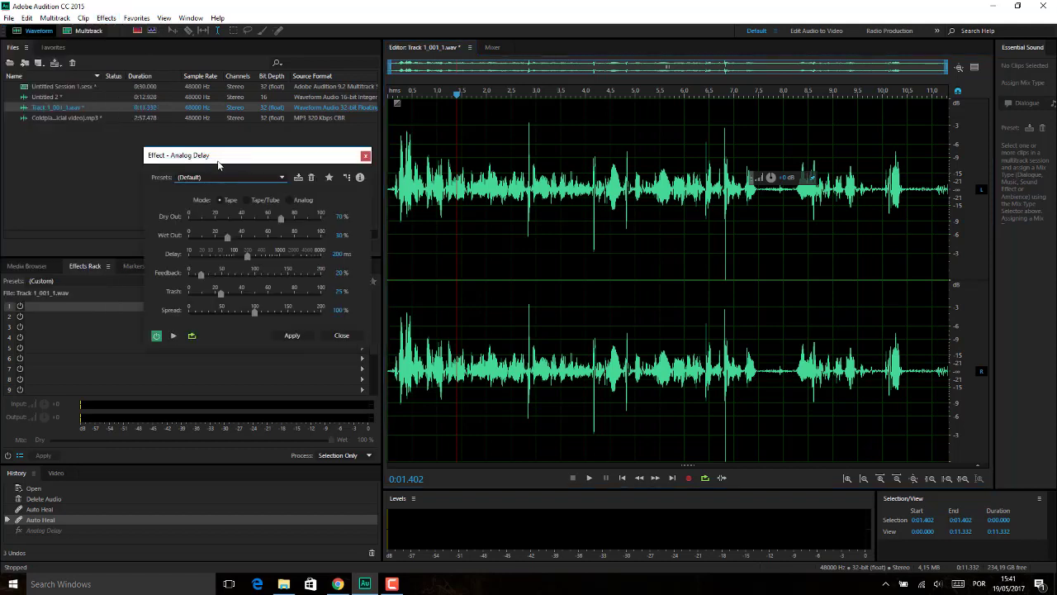
mouse_move(244, 155)
left_mouse_down()
mouse_move(409, 147)
mouse_move(244, 144)
left_mouse_up()
Preview the default Analog Delay from about 5.6 s and set the system speaker volume to 68.
left_click(666, 248)
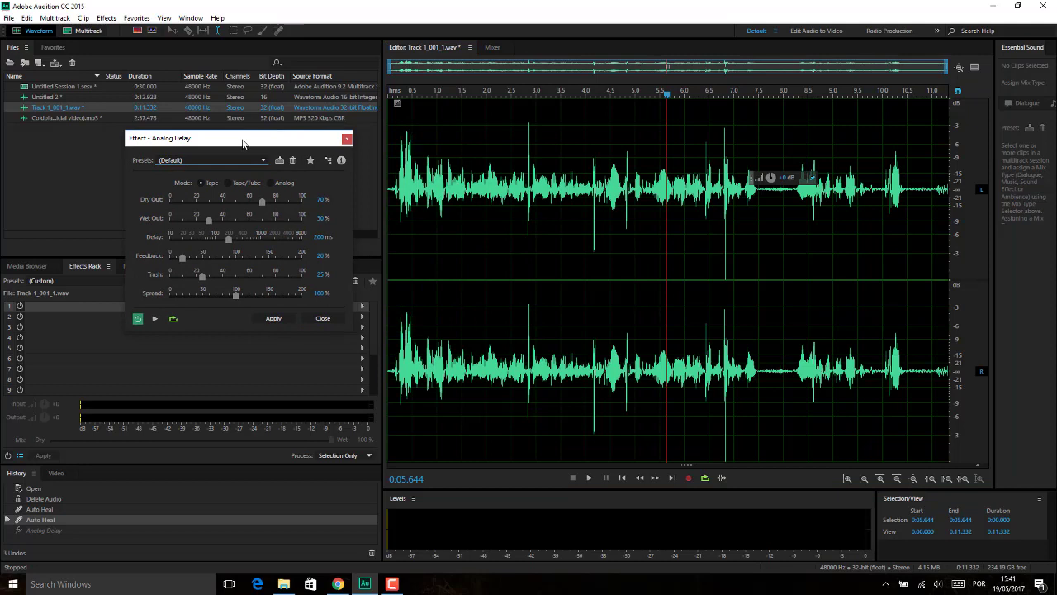
left_click(154, 319)
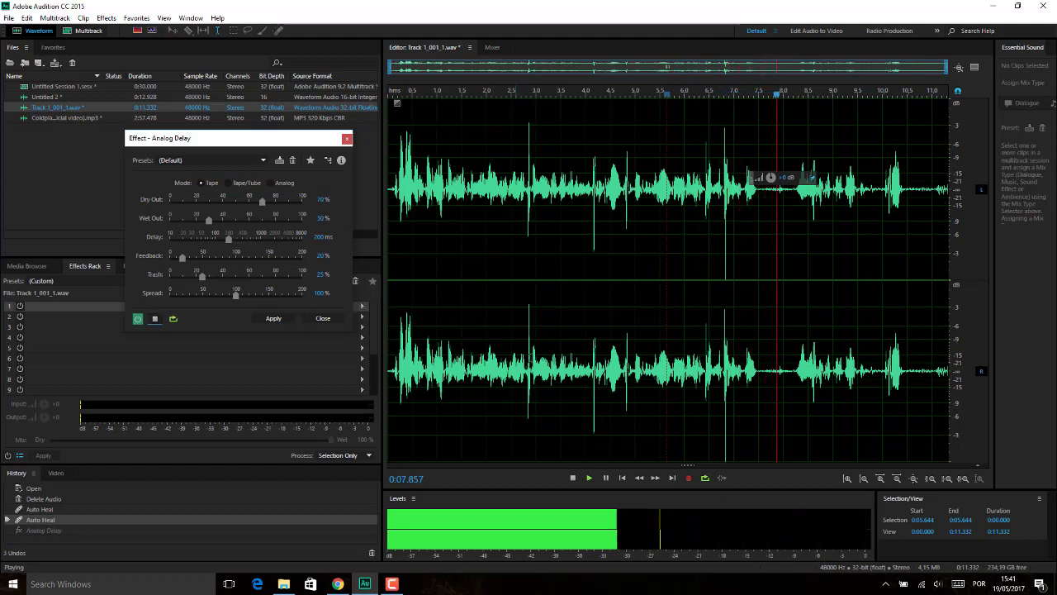
left_click(934, 588)
left_click_drag(936, 558, 978, 559)
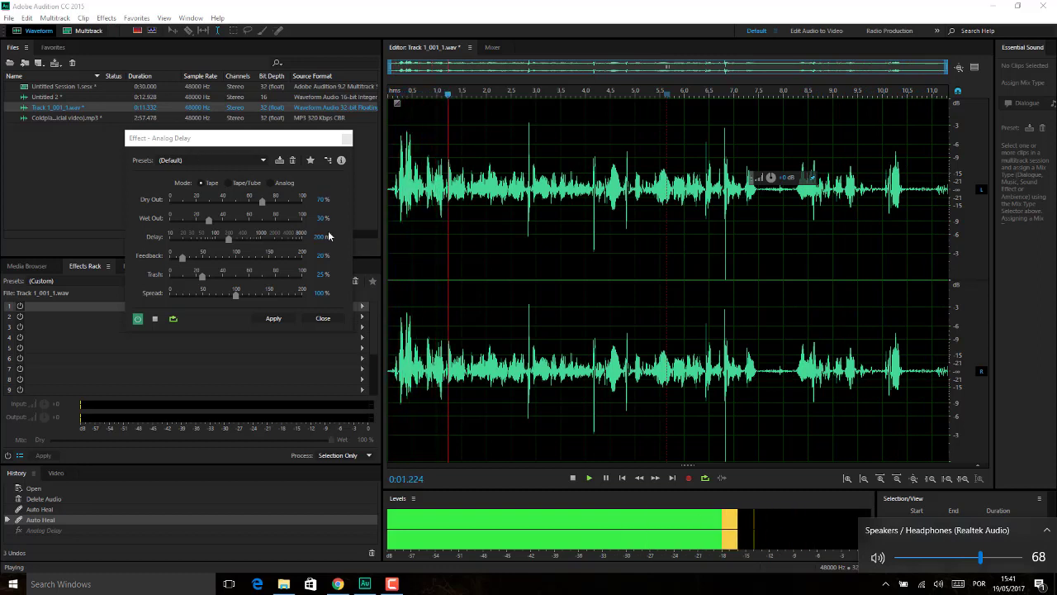
left_click(155, 319)
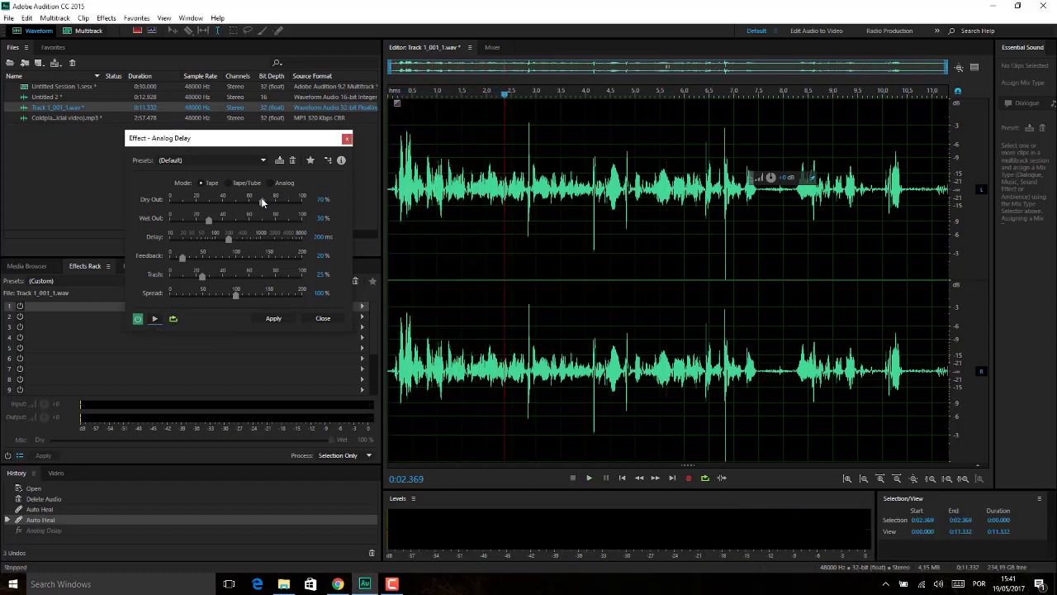
While previewing the effect, set Dry Out and Wet Out to 100% and Delay to about 211 ms.
left_click(154, 320)
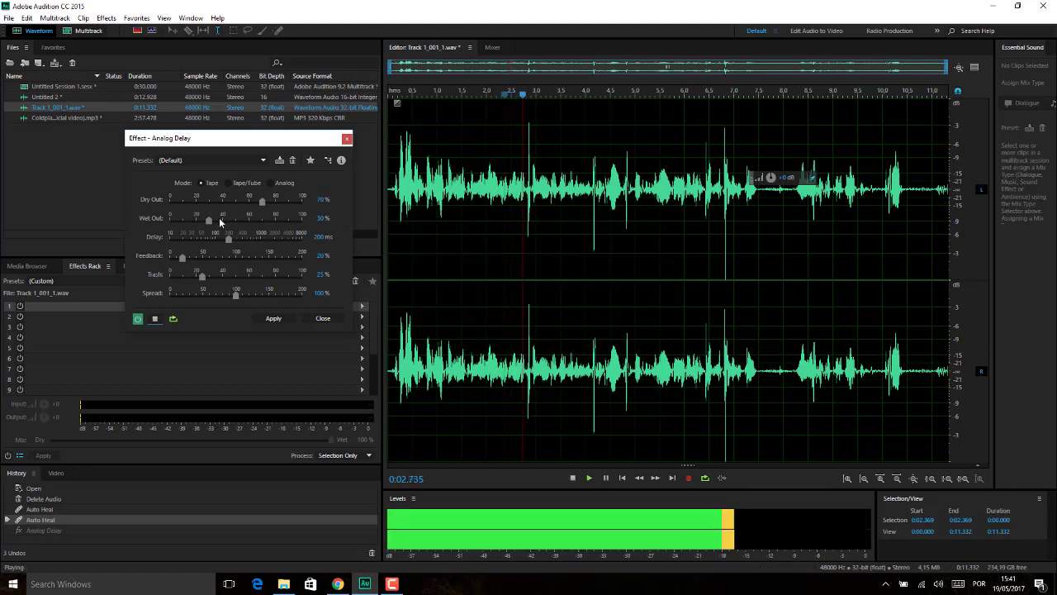
left_click_drag(264, 201, 308, 203)
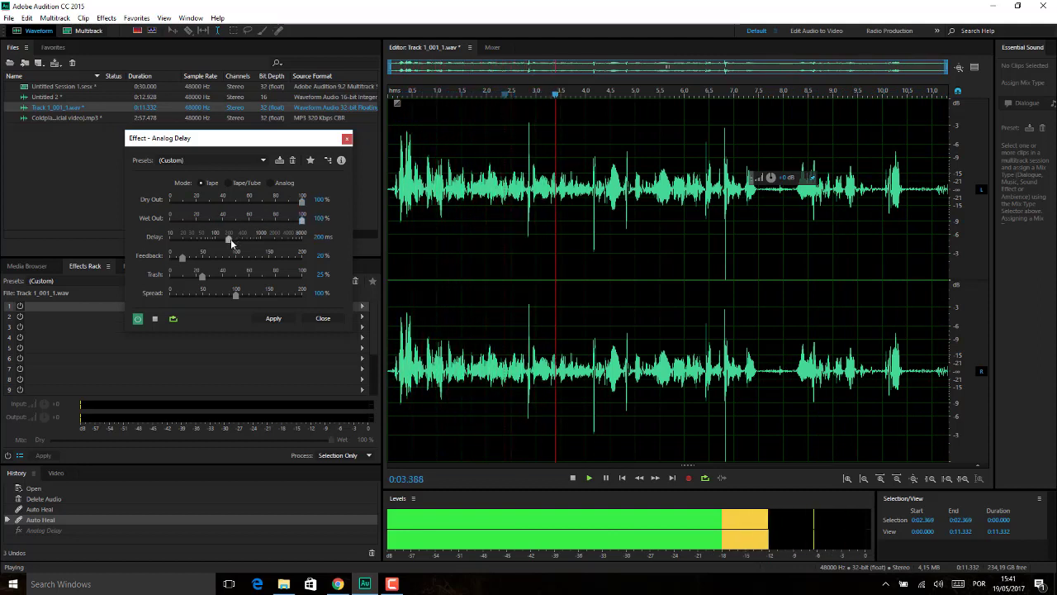
left_click_drag(231, 241, 206, 245)
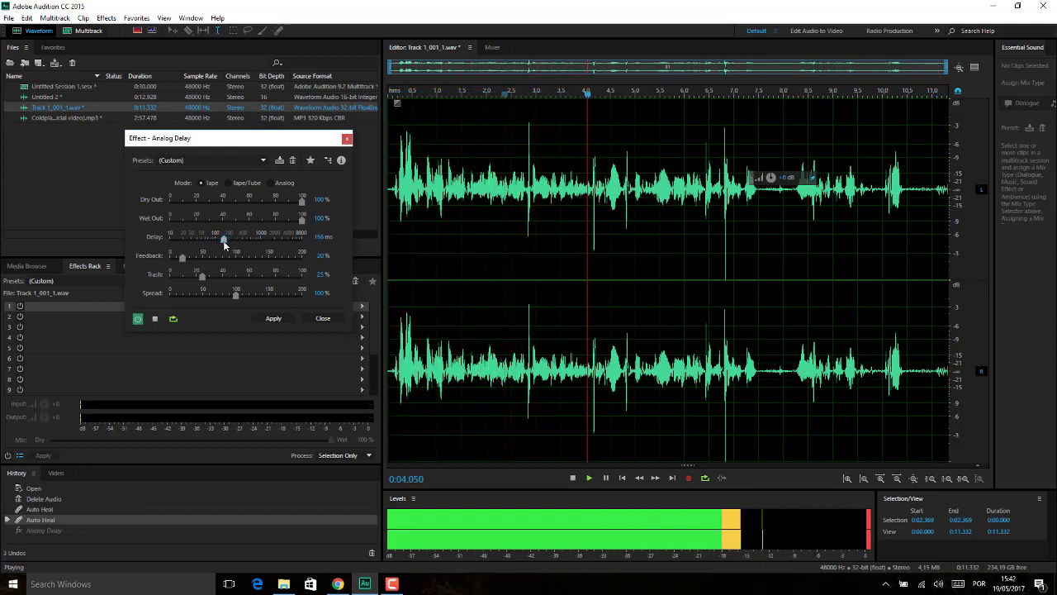
left_click_drag(243, 241, 259, 240)
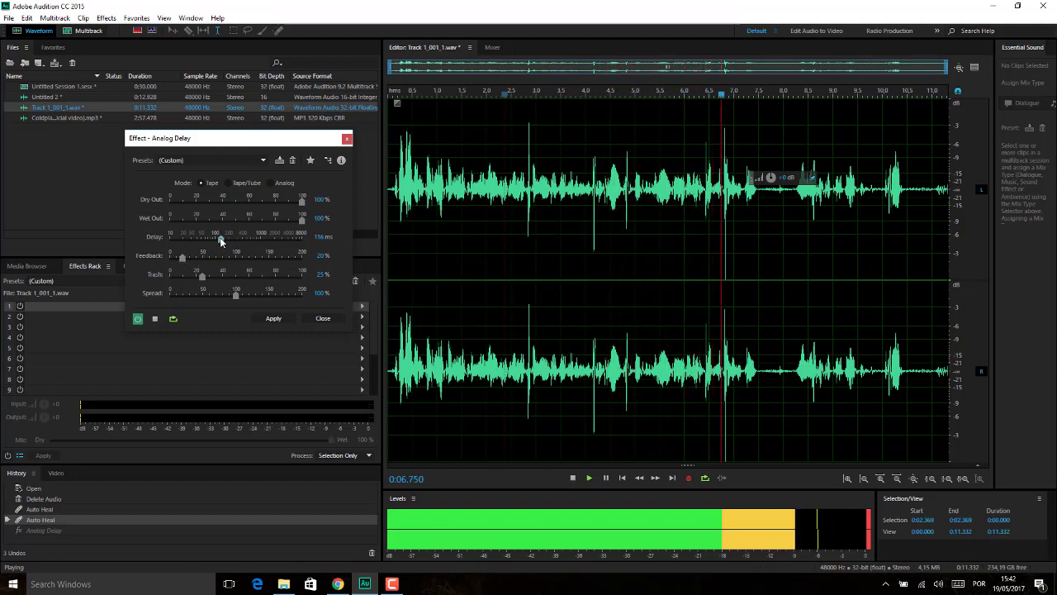
left_click_drag(220, 237, 229, 238)
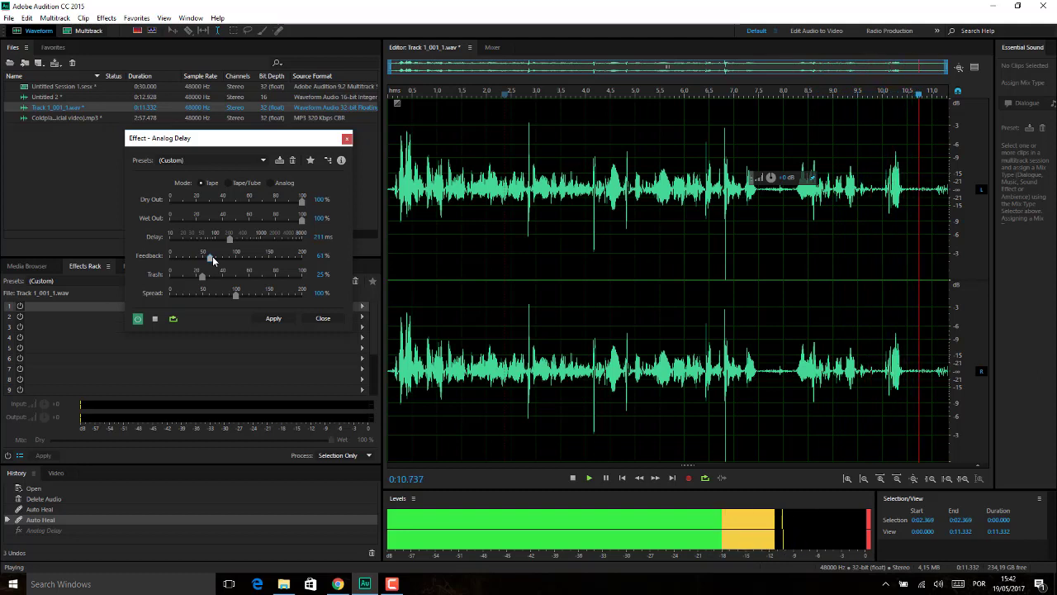
Set Feedback to 0%, Trash to about 44% and Spread to about 75%, then stop the preview.
left_click_drag(212, 256, 248, 258)
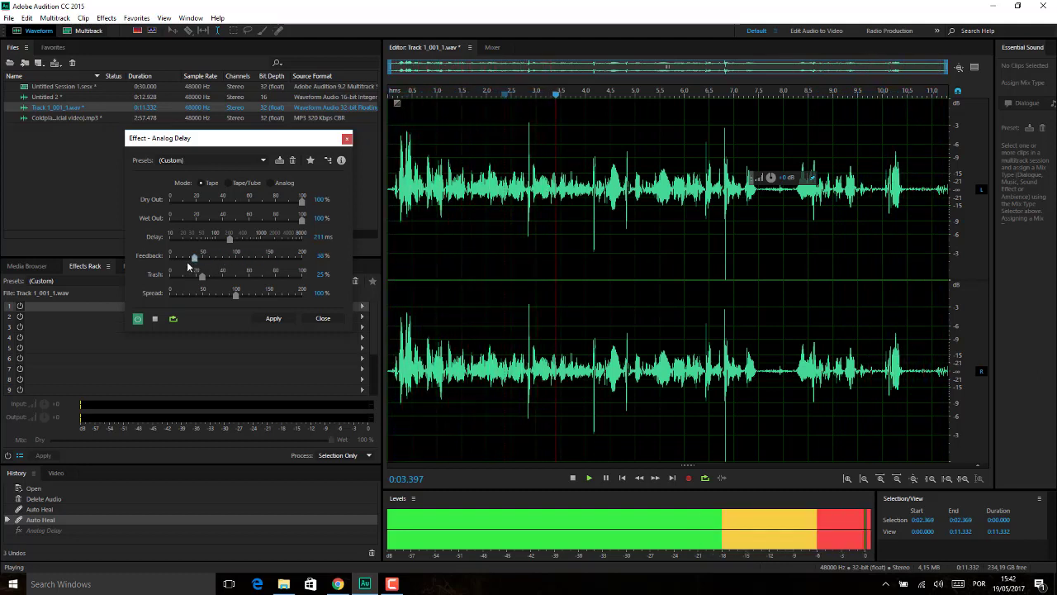
left_click_drag(188, 262, 226, 276)
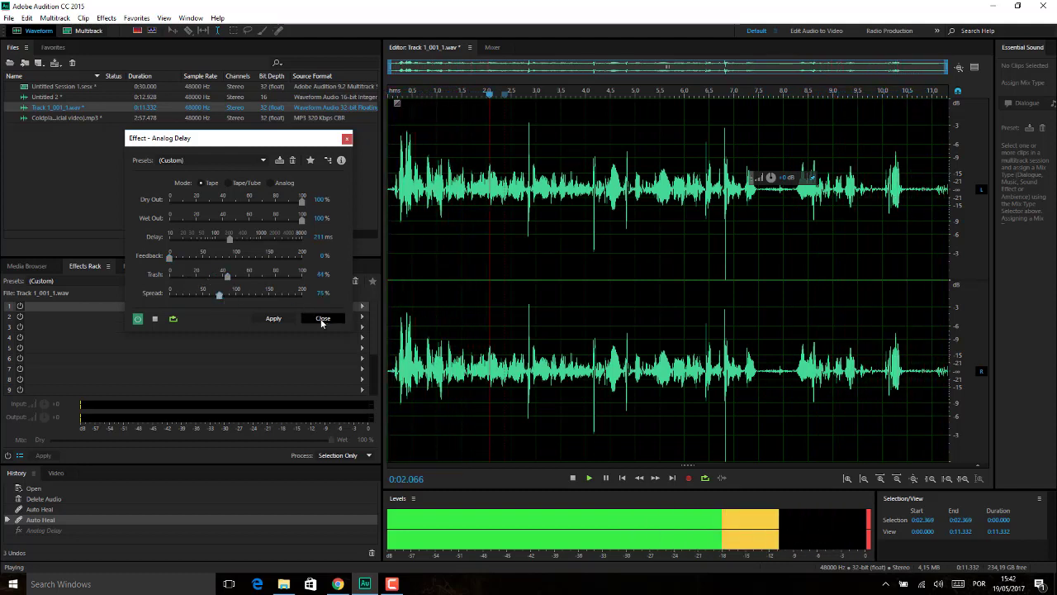
key("space")
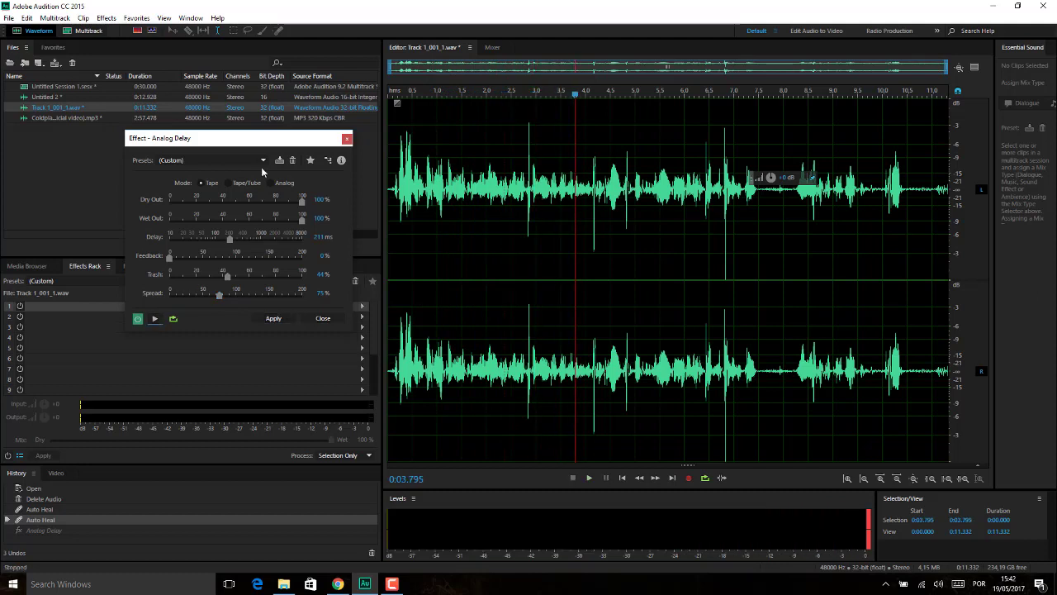
Audition the 50's Slapback and Call of Kaifu presets of the Analog Delay on the voice track.
left_click(263, 161)
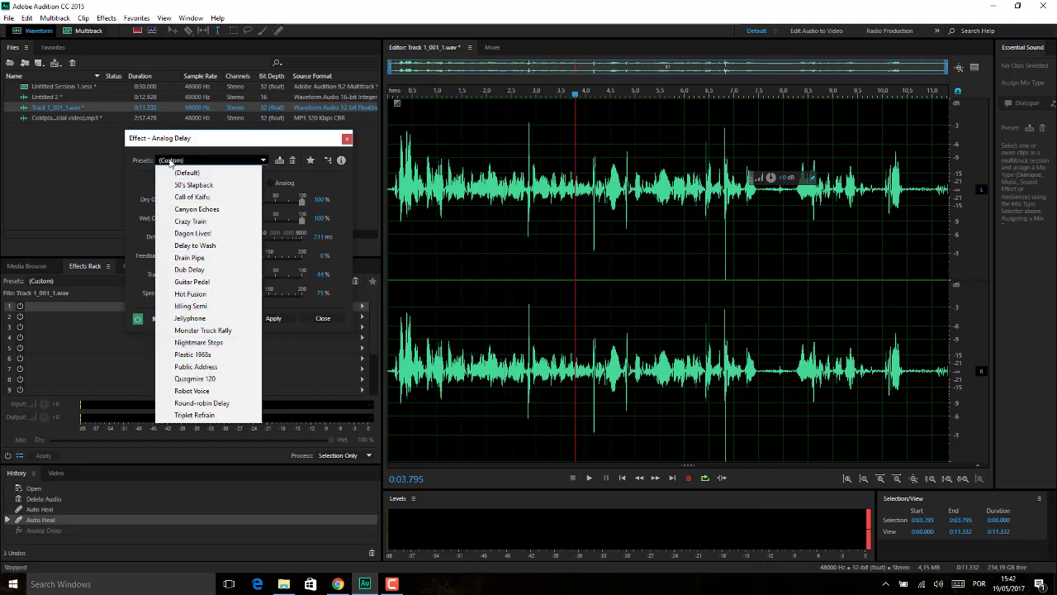
left_click(190, 186)
left_click(154, 318)
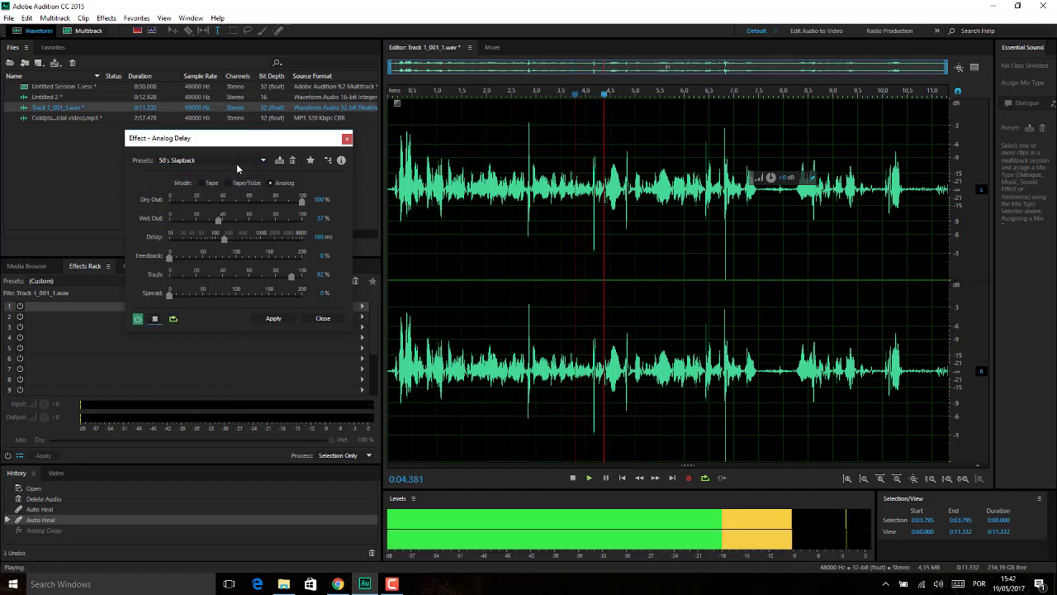
left_click(262, 161)
left_click(229, 196)
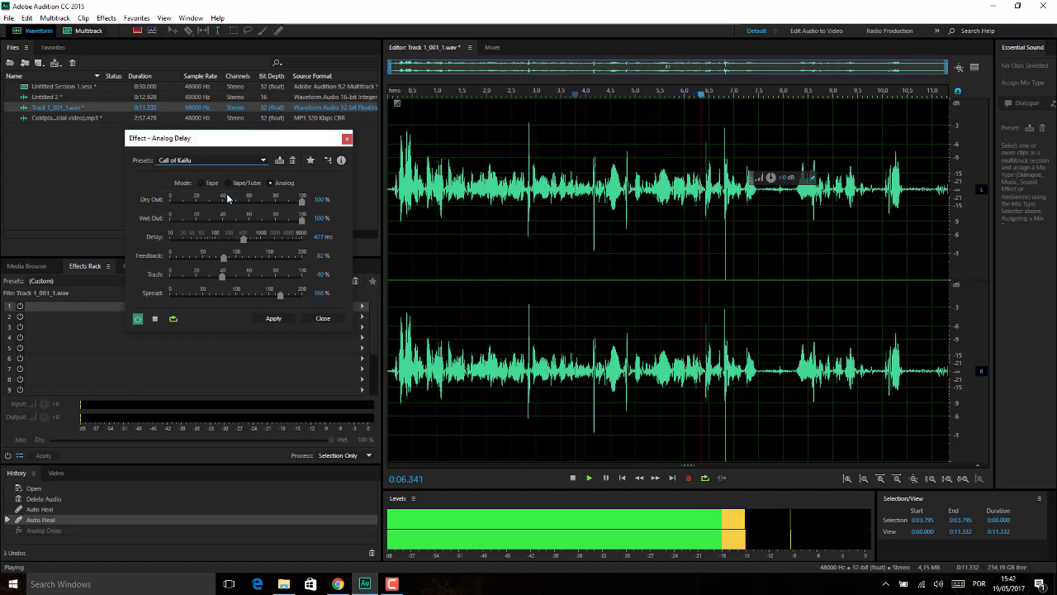
Audition the Canyon Echoes and Crazy Train presets while the preview plays.
left_click(234, 161)
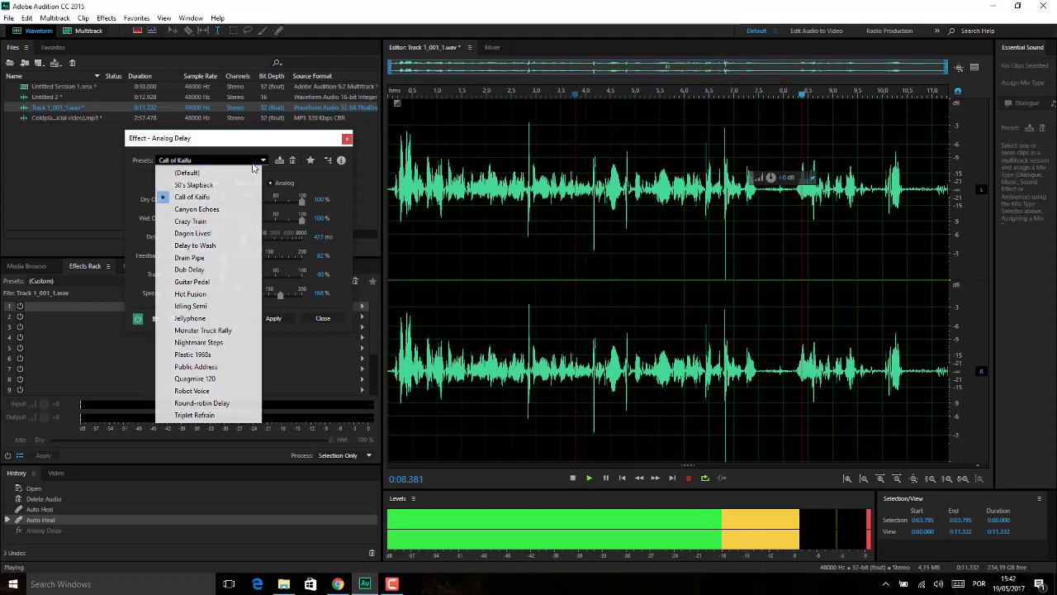
left_click(229, 211)
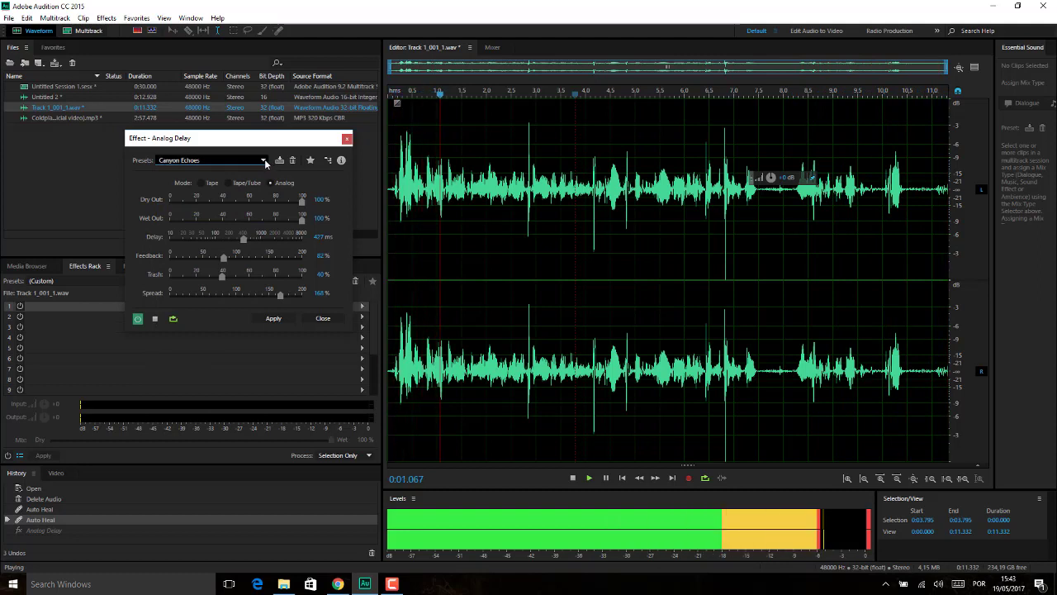
left_click(264, 160)
left_click(219, 222)
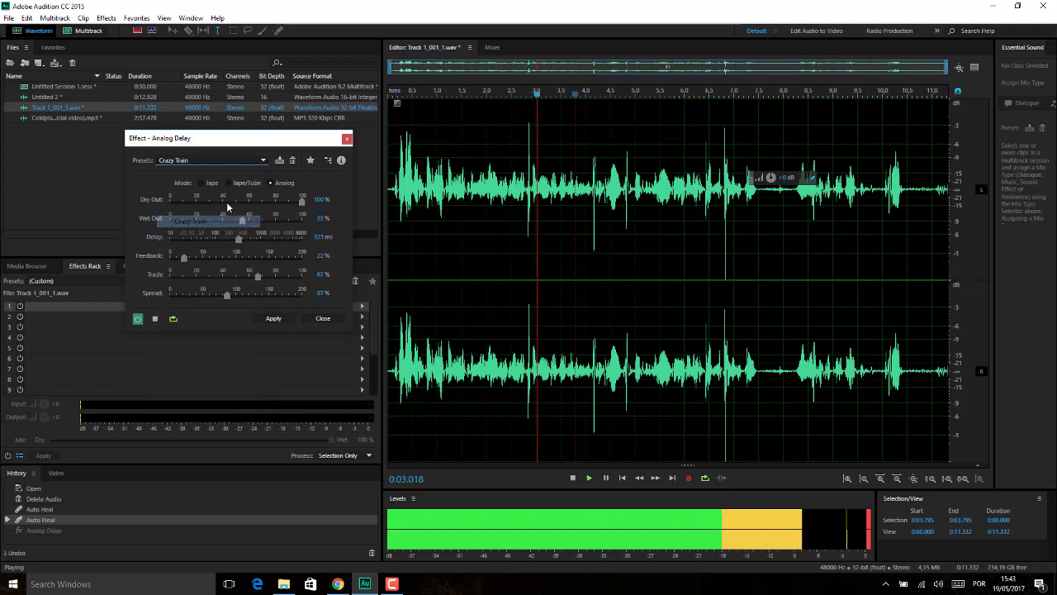
Audition the Dagon Lives! and Delay to Wash presets, and stop the preview.
left_click(264, 160)
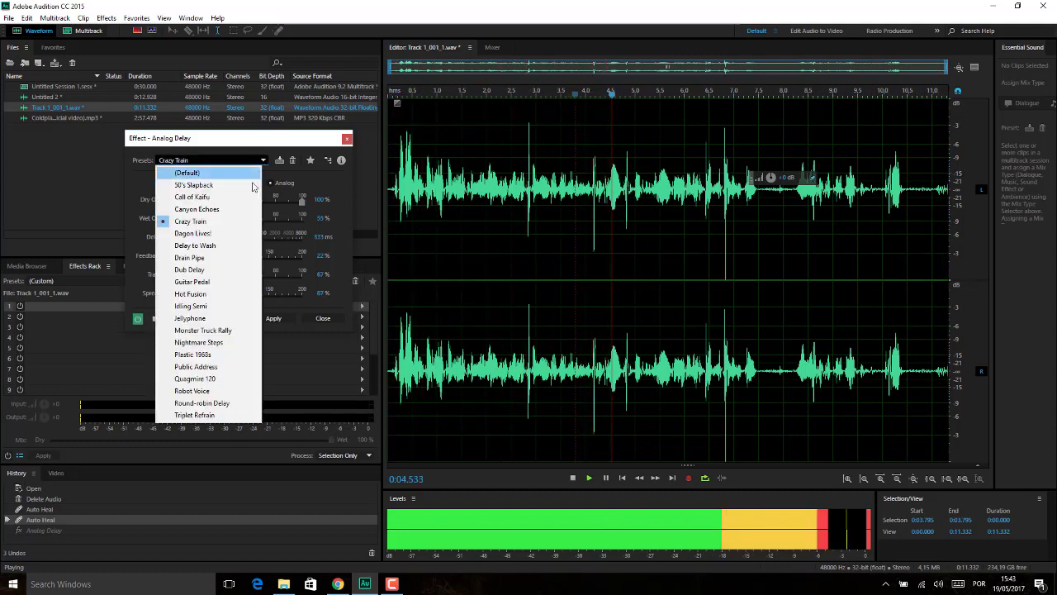
left_click(197, 234)
left_click(263, 160)
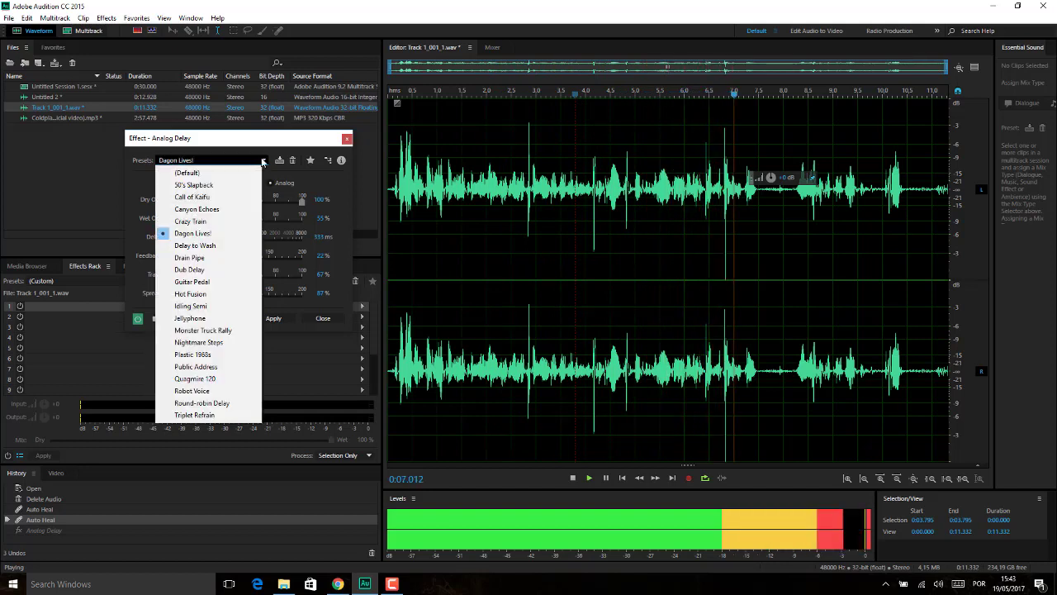
left_click(199, 245)
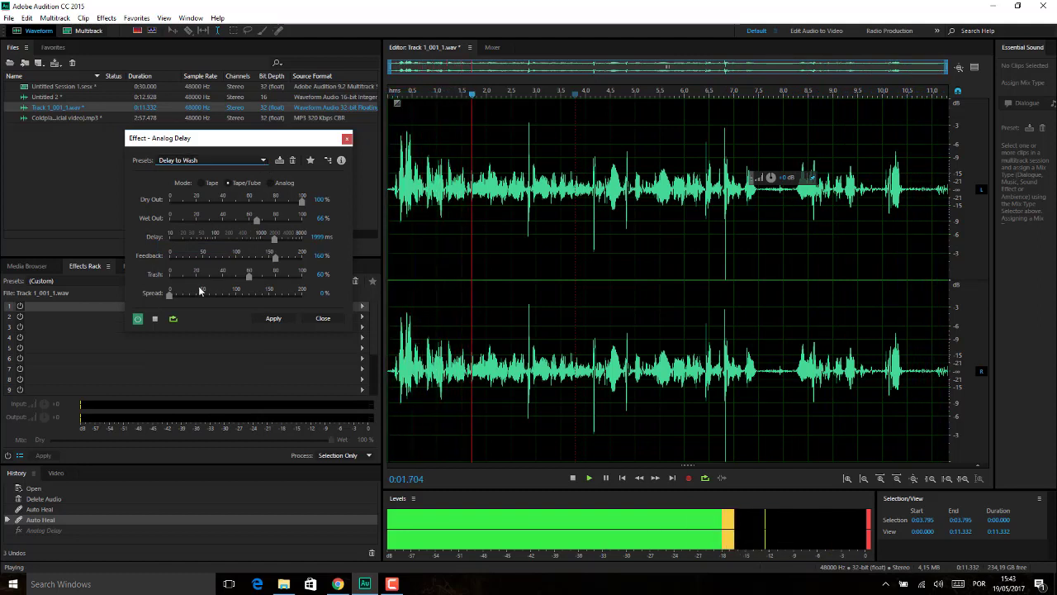
left_click(156, 319)
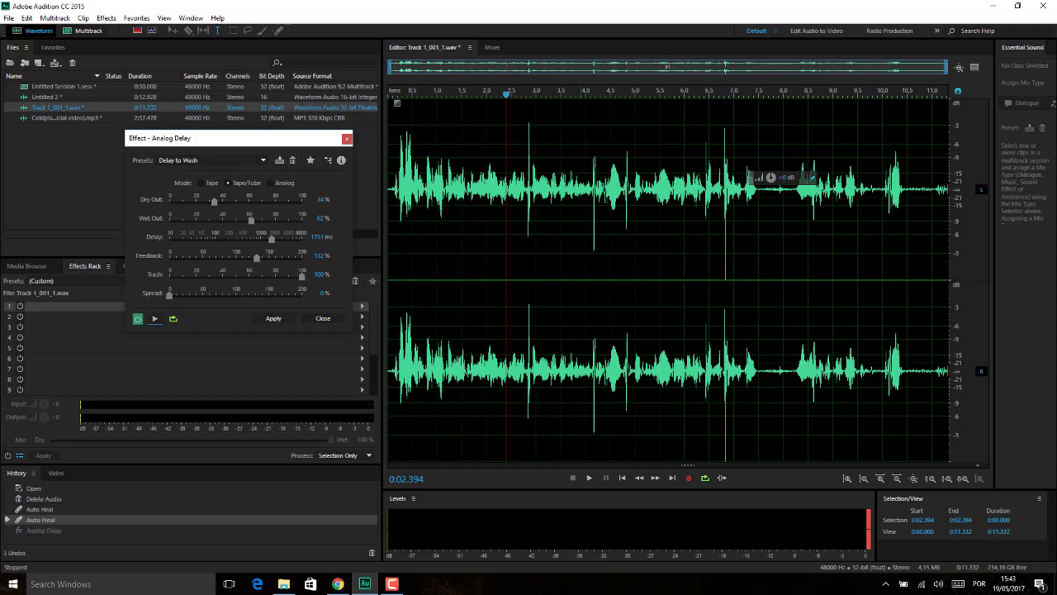
Restart the preview with the Drain Pipe preset and compare it with Dub Delay.
left_click(235, 161)
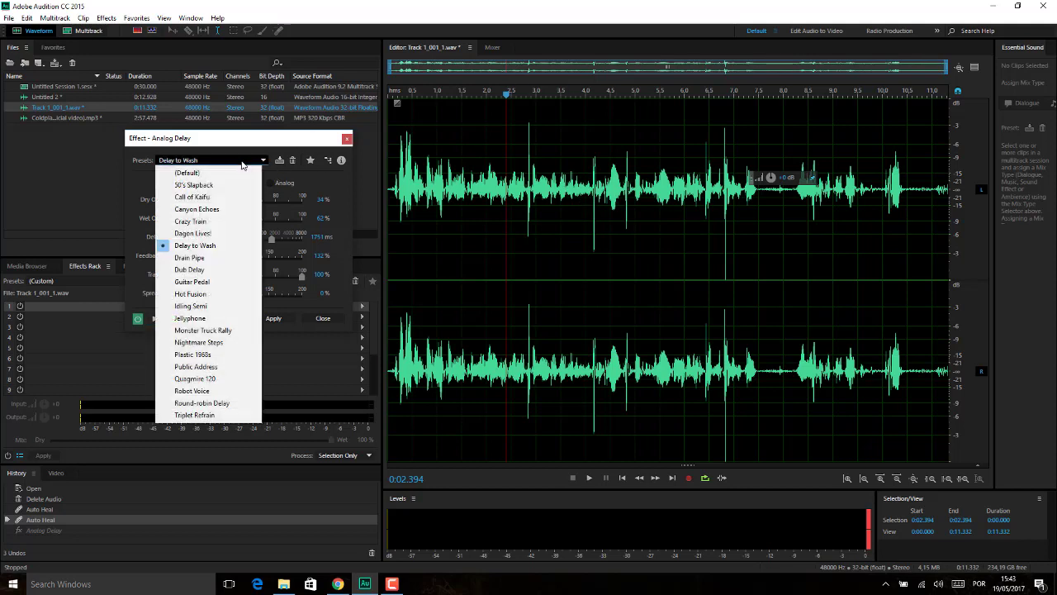
left_click(209, 259)
left_click(157, 318)
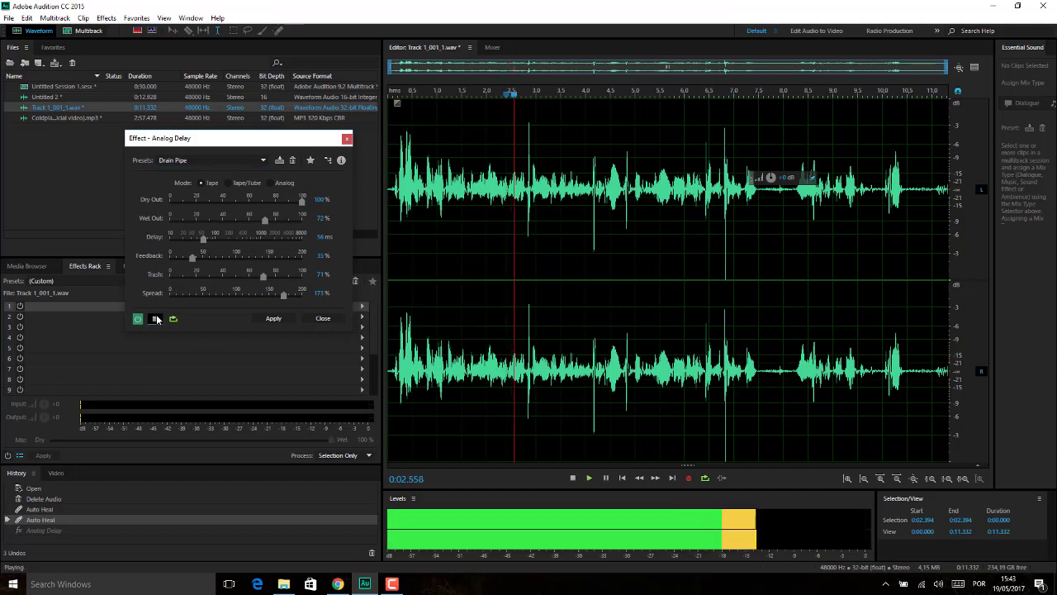
left_click(214, 160)
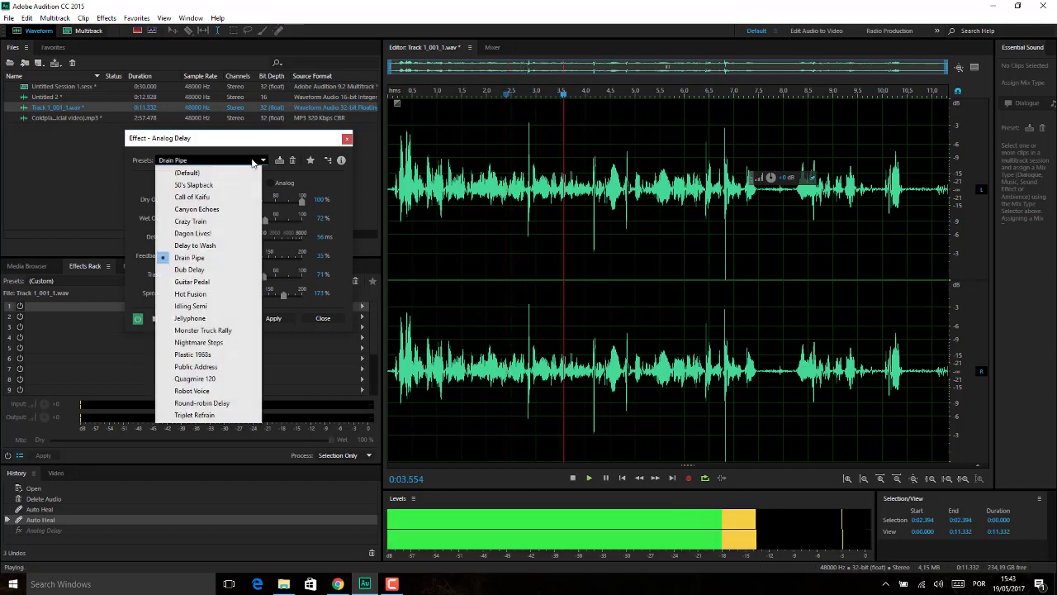
left_click(200, 269)
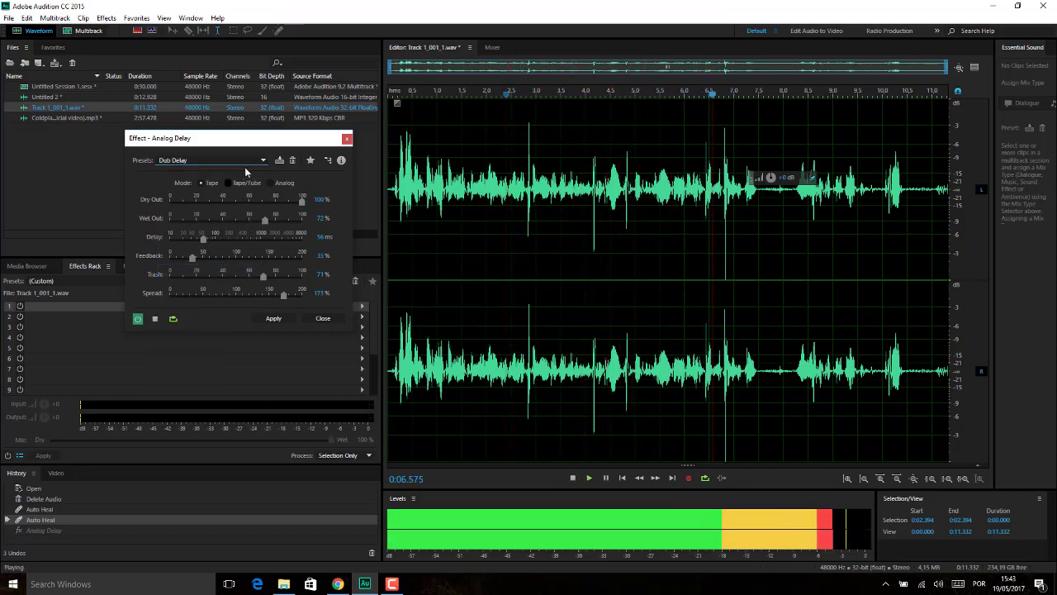
Audition the Guitar Pedal and Hot Fusion presets while the preview plays.
left_click(245, 164)
left_click(206, 281)
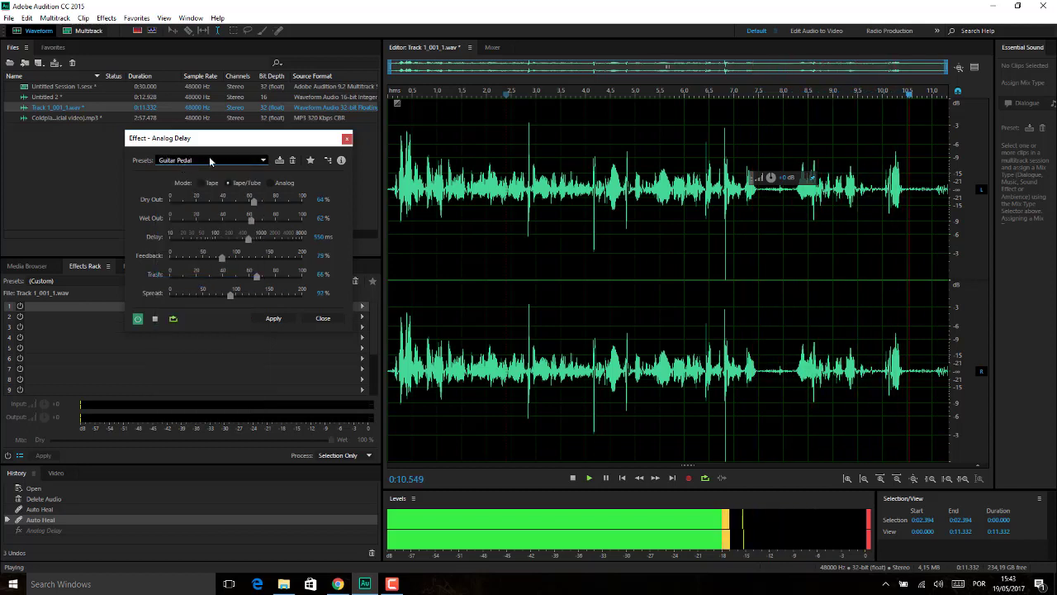
left_click(262, 161)
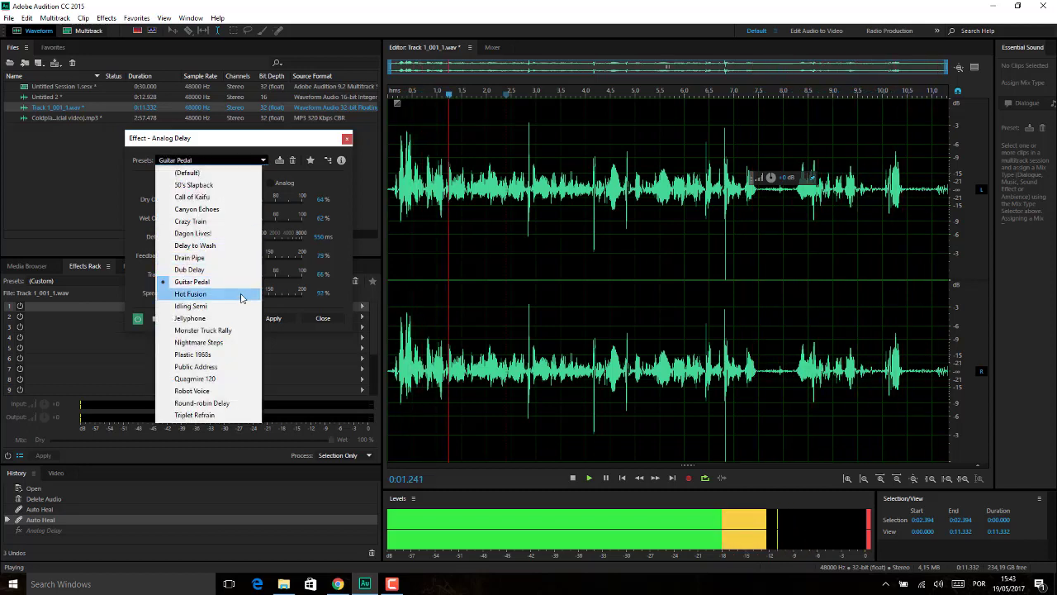
left_click(191, 293)
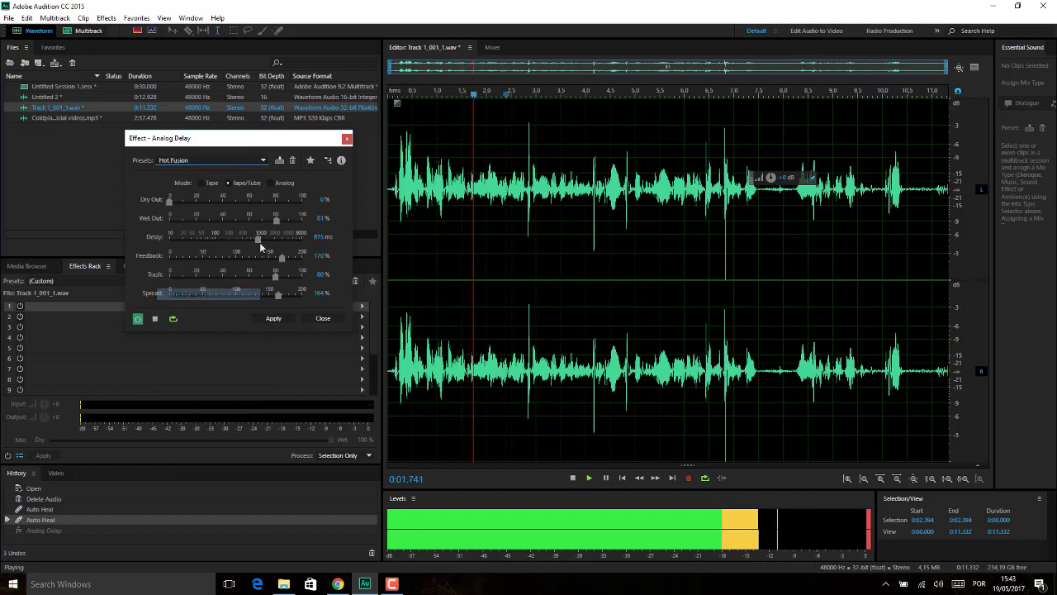
Audition the Idling Semi, Jellyphone and Monster Truck Rally presets while the preview plays.
left_click(262, 161)
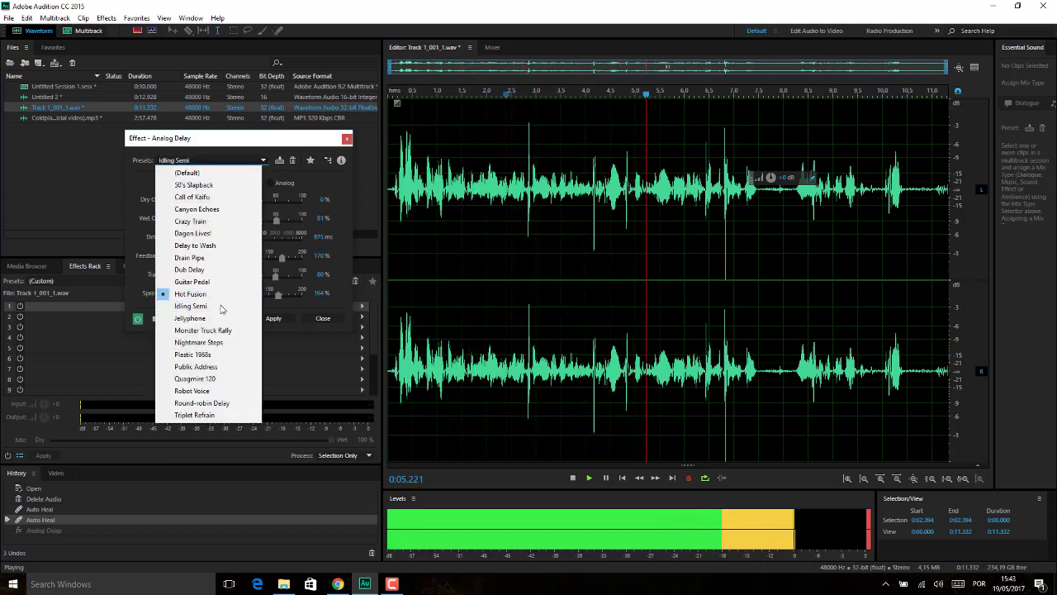
left_click(219, 305)
left_click(261, 160)
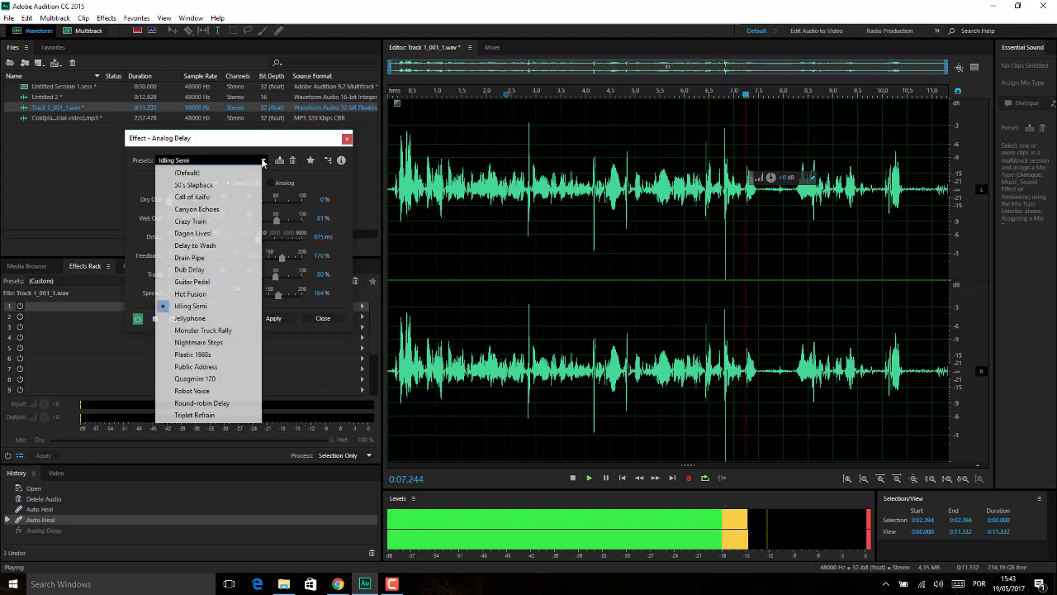
left_click(229, 319)
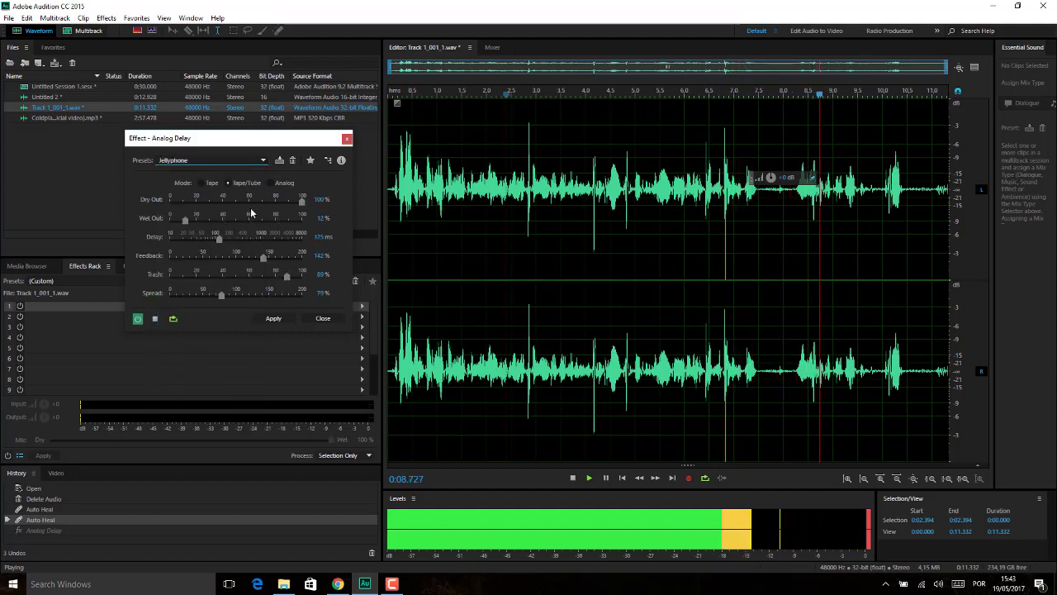
left_click(261, 161)
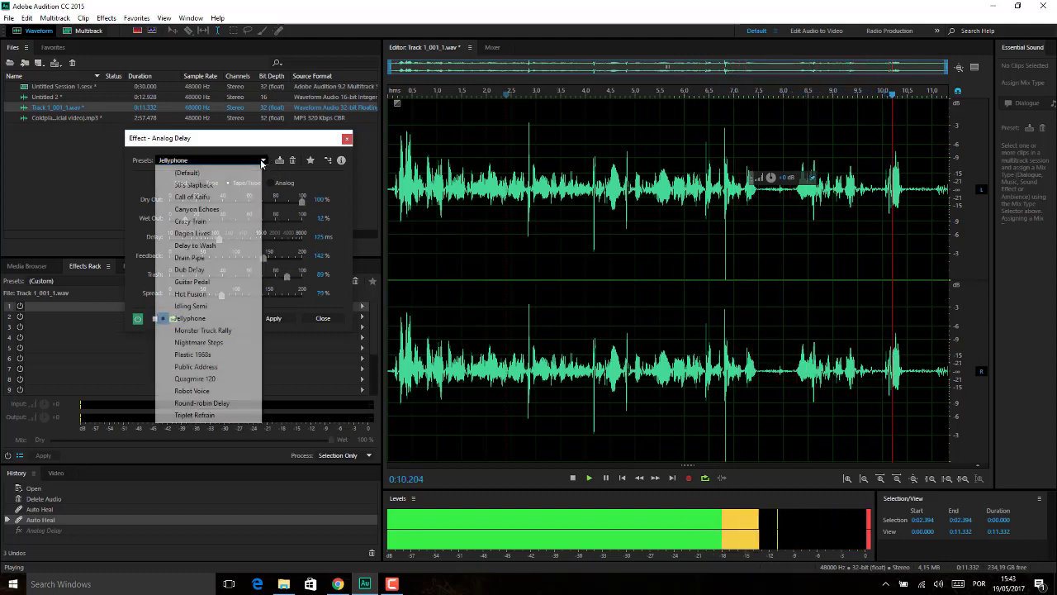
left_click(232, 331)
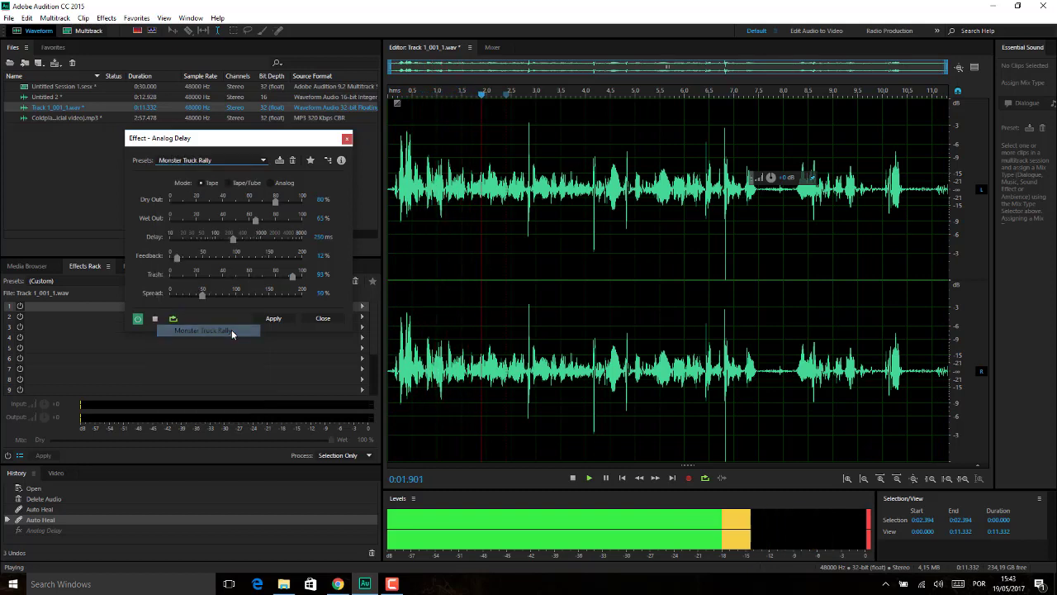
Audition the Nightmare Steps, Plastic 1960s and Public Address presets while the preview plays.
left_click(261, 161)
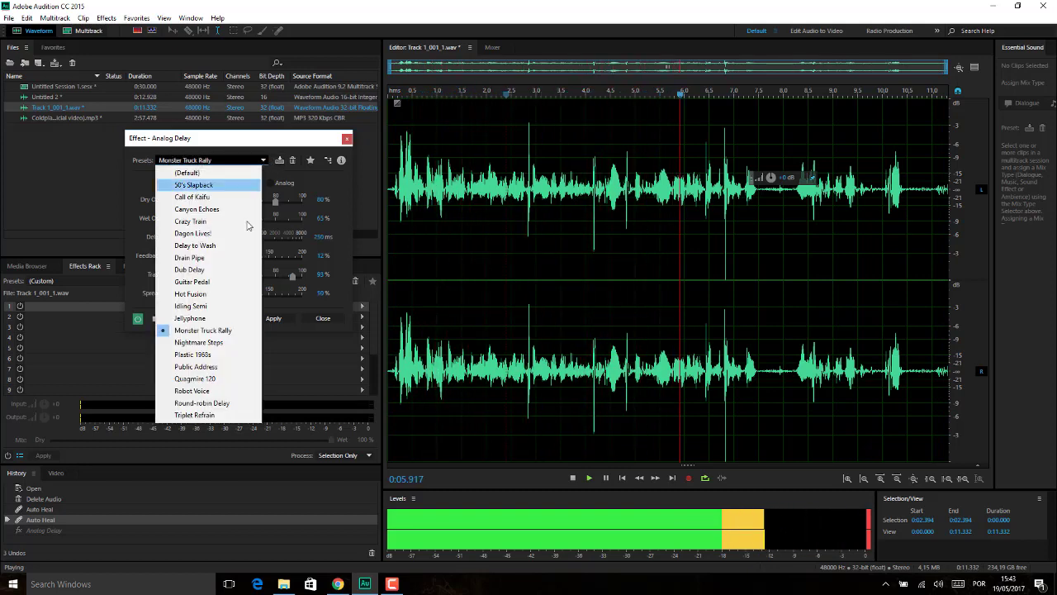
left_click(243, 342)
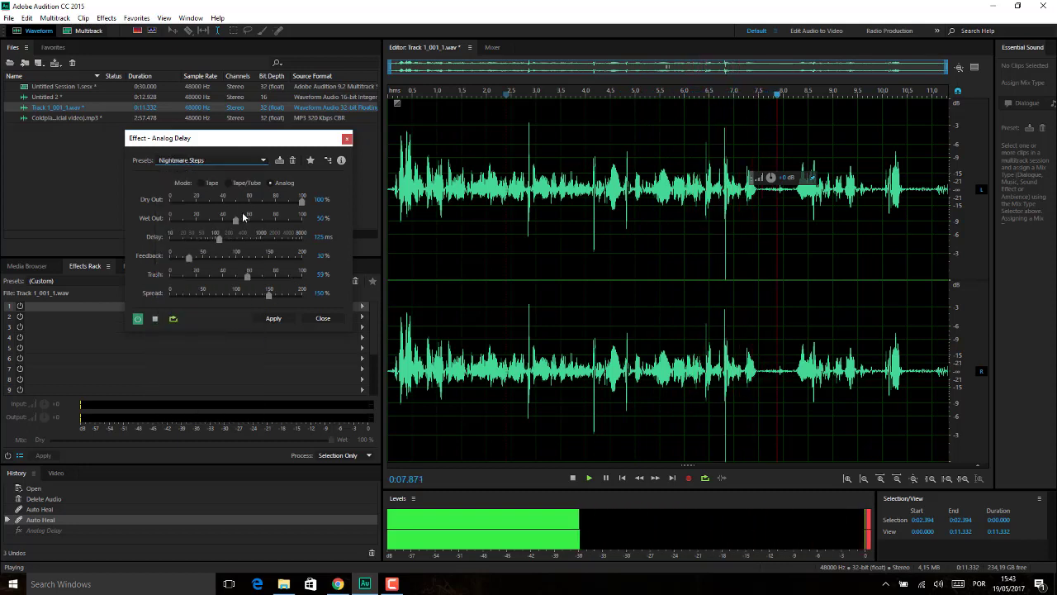
left_click(264, 160)
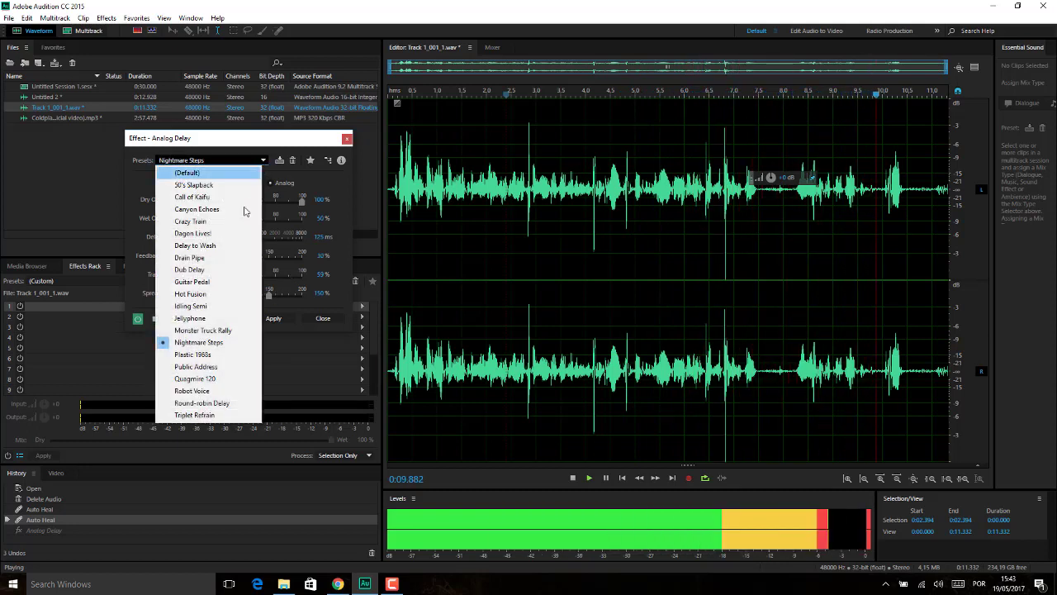
left_click(215, 352)
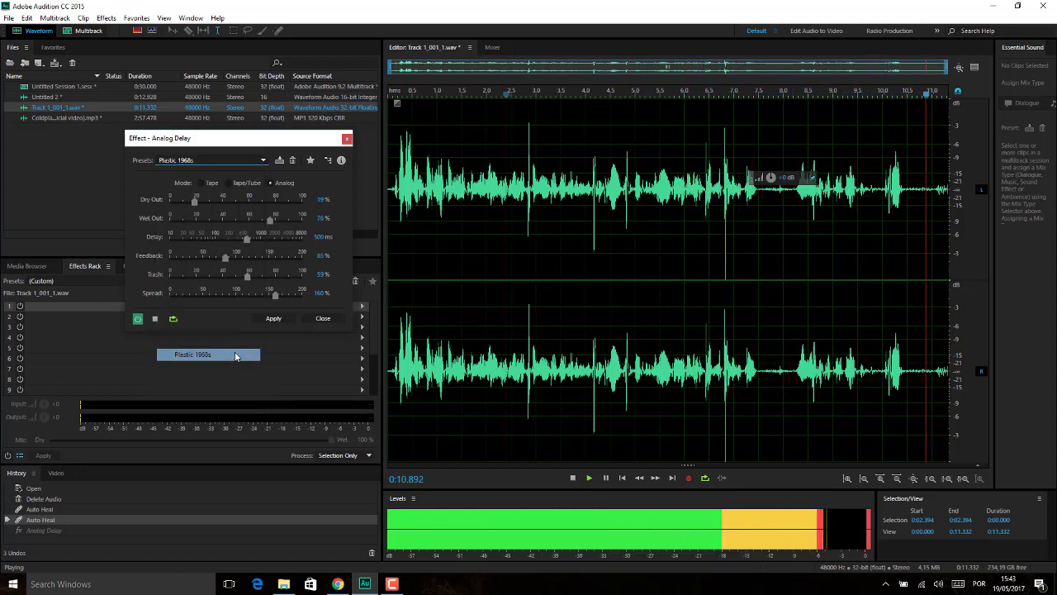
left_click(264, 161)
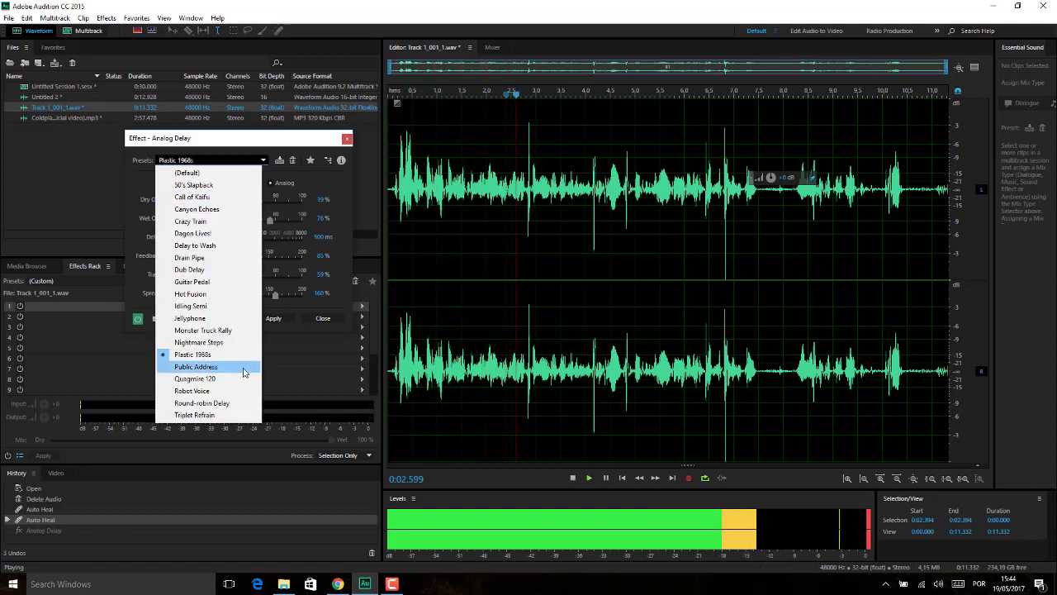
left_click(211, 366)
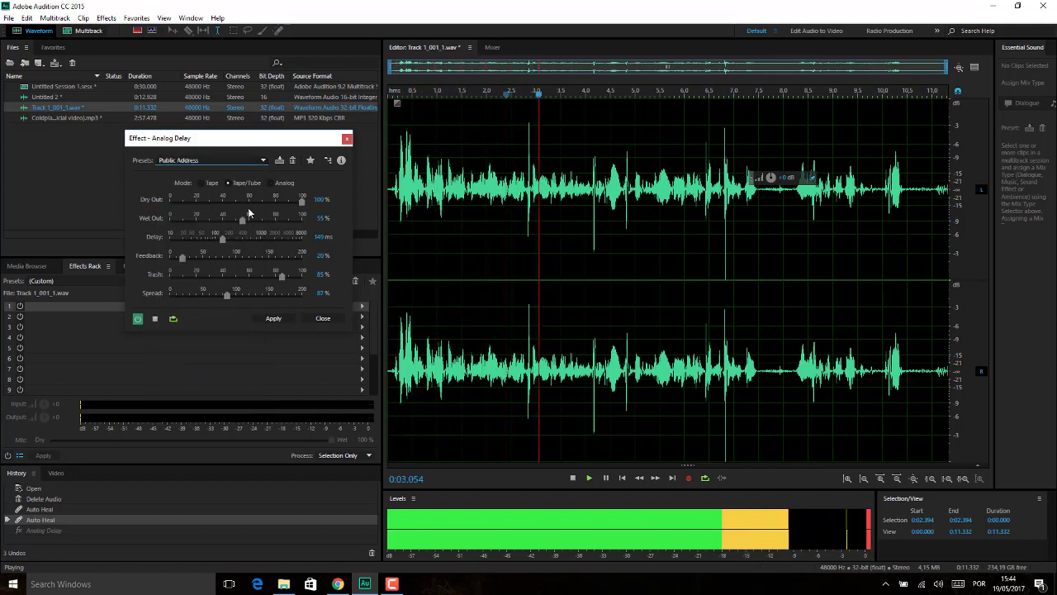
Audition the Quagmire 120, Robot Voice and Round-robin Delay presets on the playing voice track.
left_click(264, 160)
left_click(208, 379)
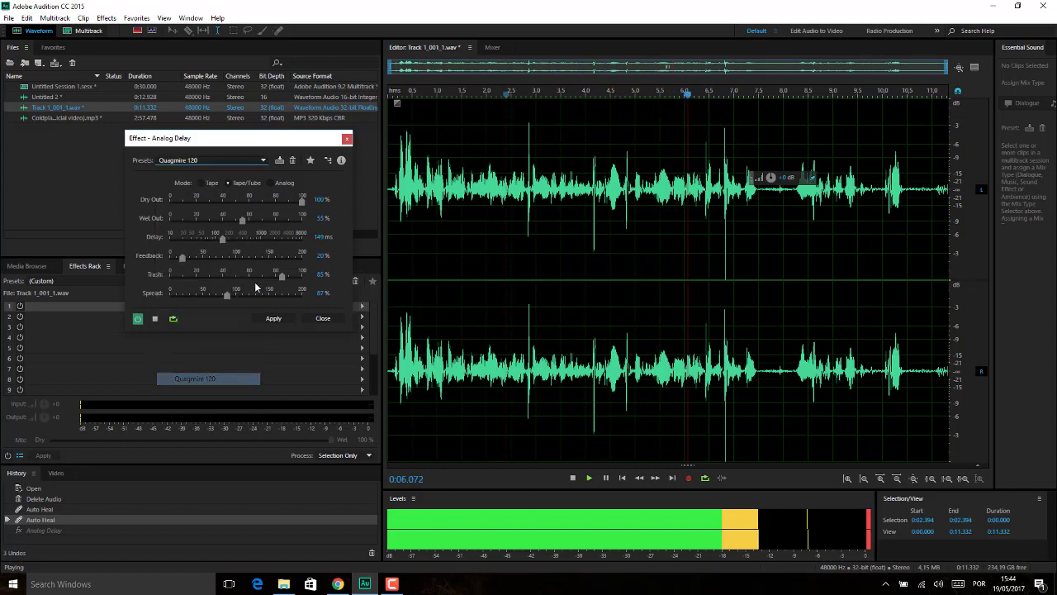
left_click(263, 160)
left_click(210, 392)
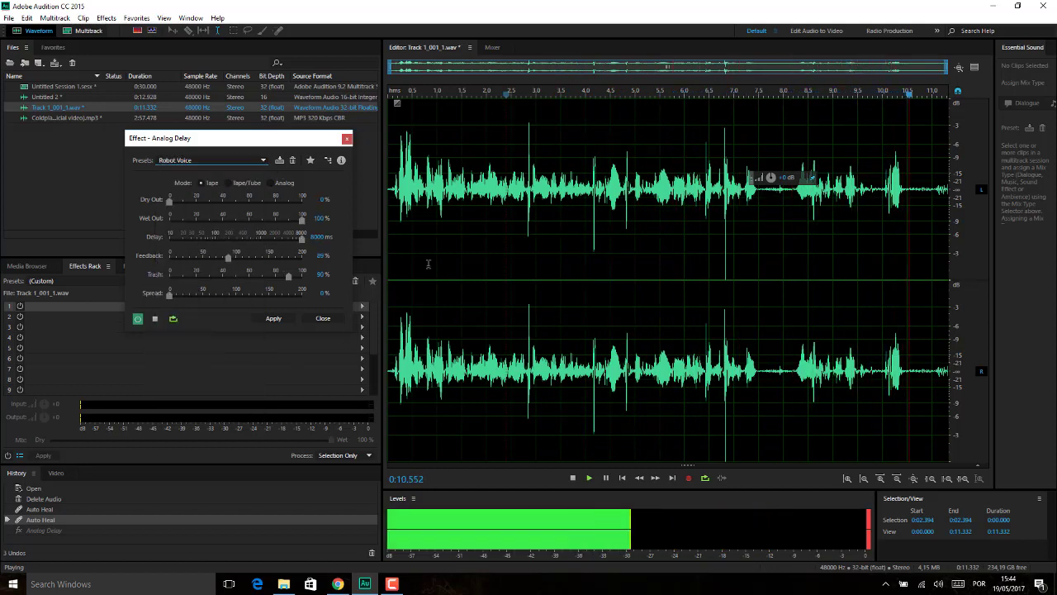
left_click(261, 162)
left_click(213, 403)
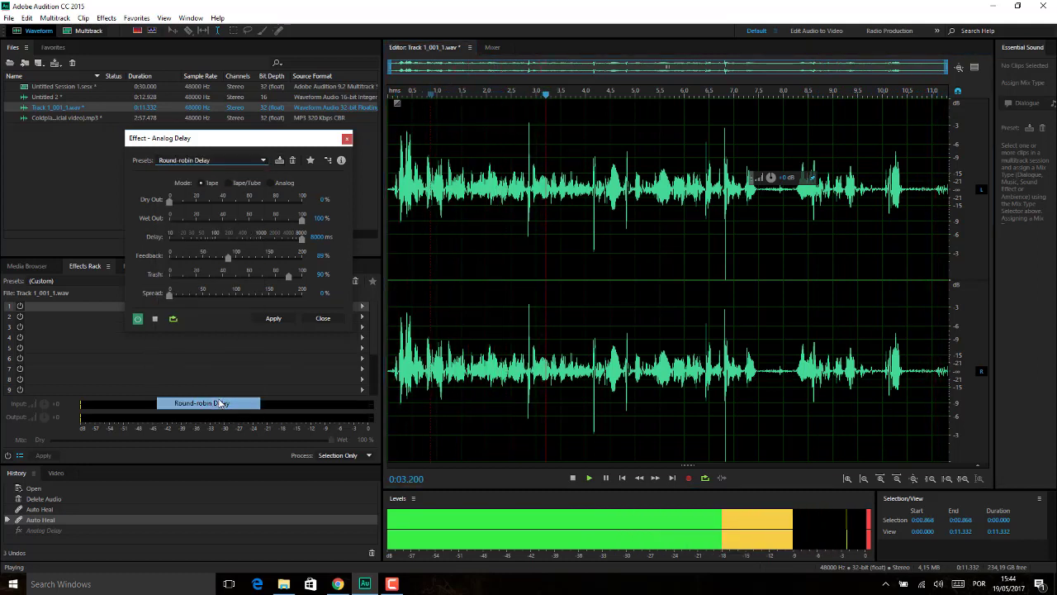
Audition the Triplet Refrain preset and close the Analog Delay effect without applying it.
left_click(263, 161)
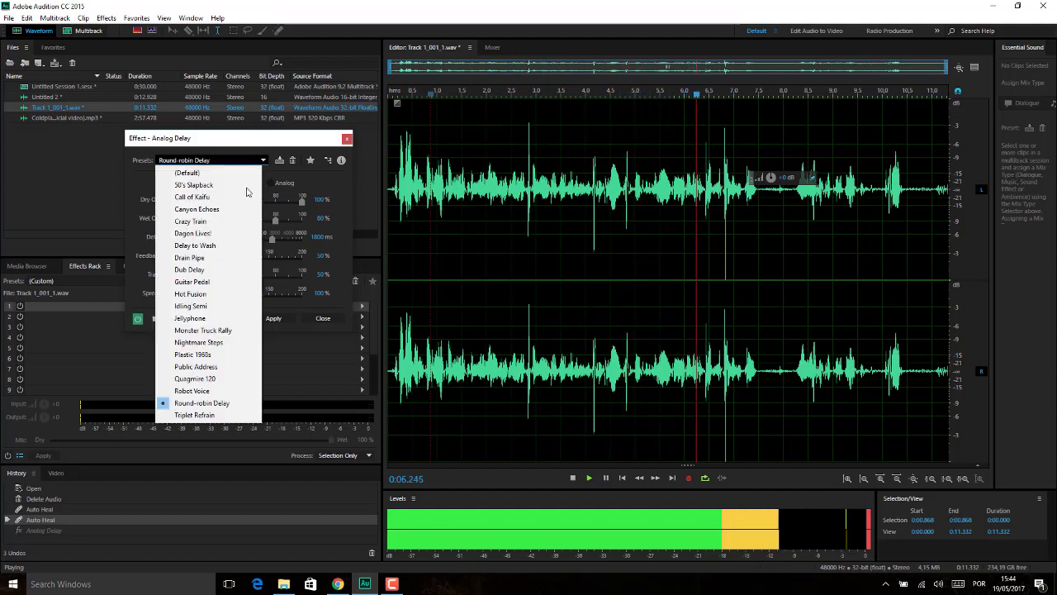
left_click(216, 416)
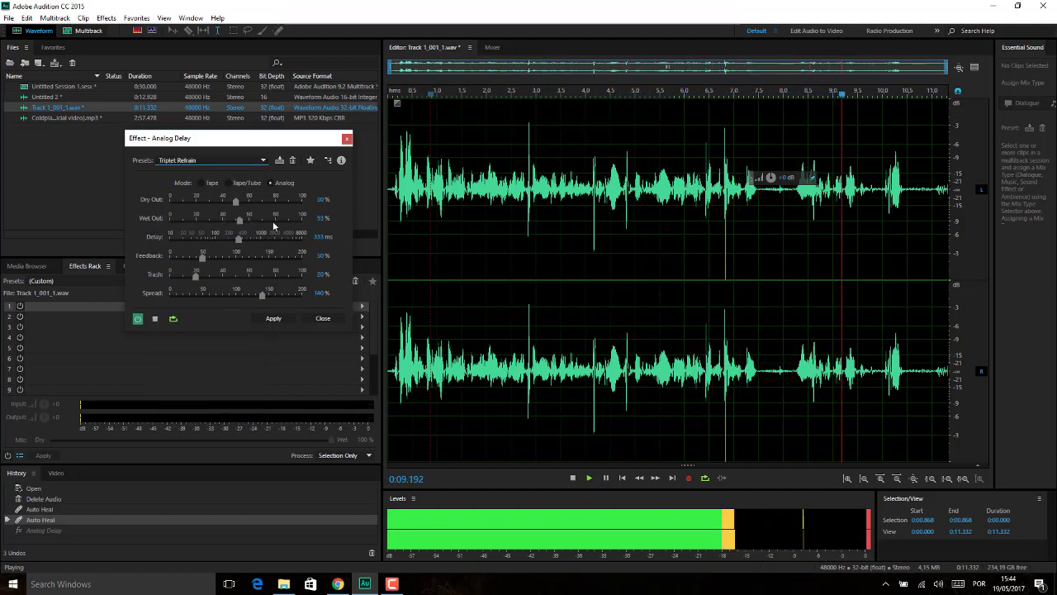
left_click(324, 318)
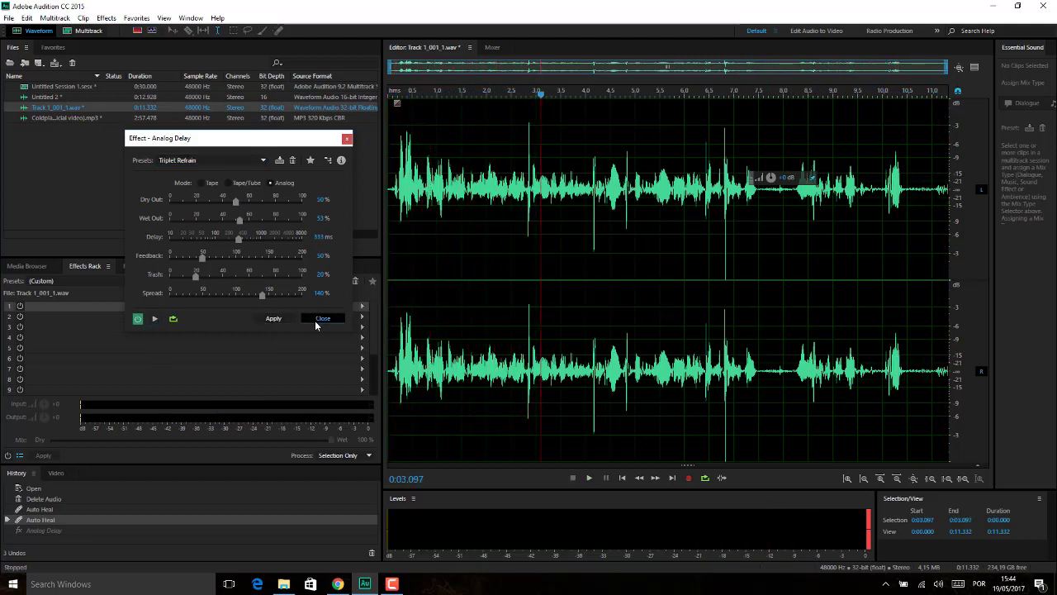
Open the Delay effect for the voice track and start its preview with the default preset.
left_click(99, 19)
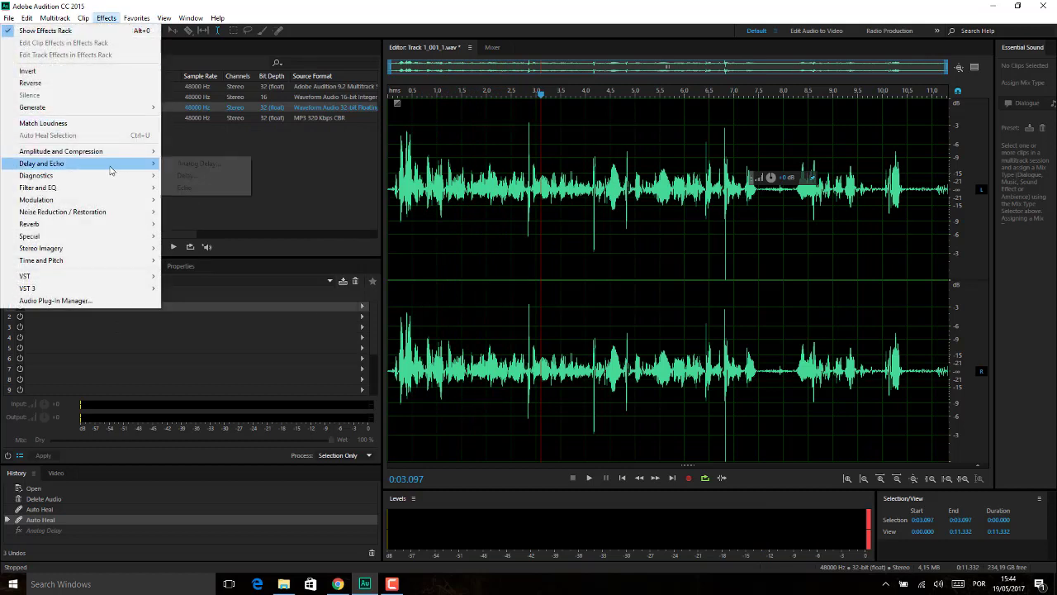
mouse_move(111, 168)
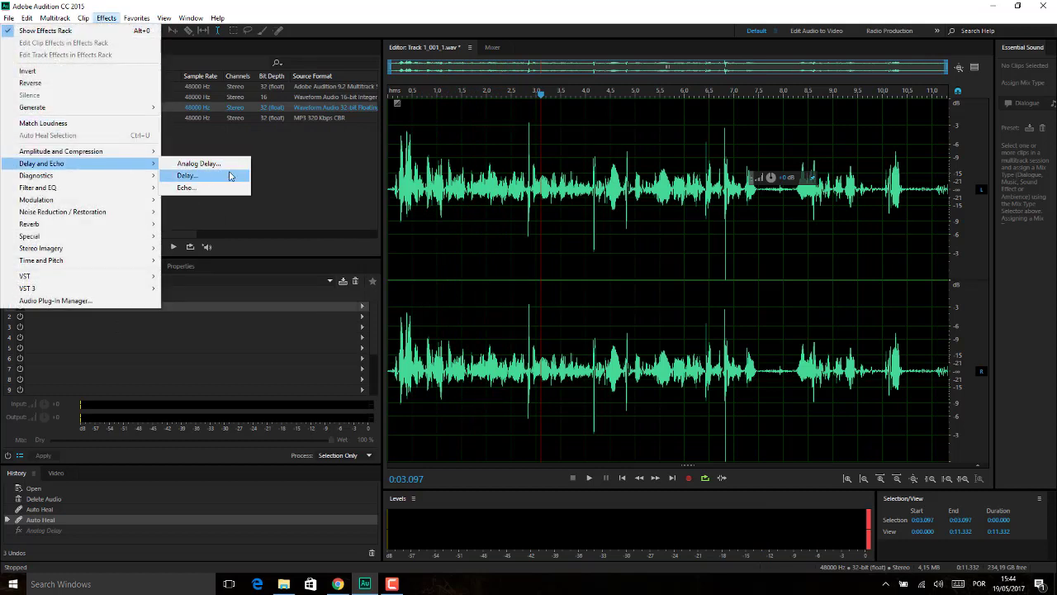
left_click(188, 176)
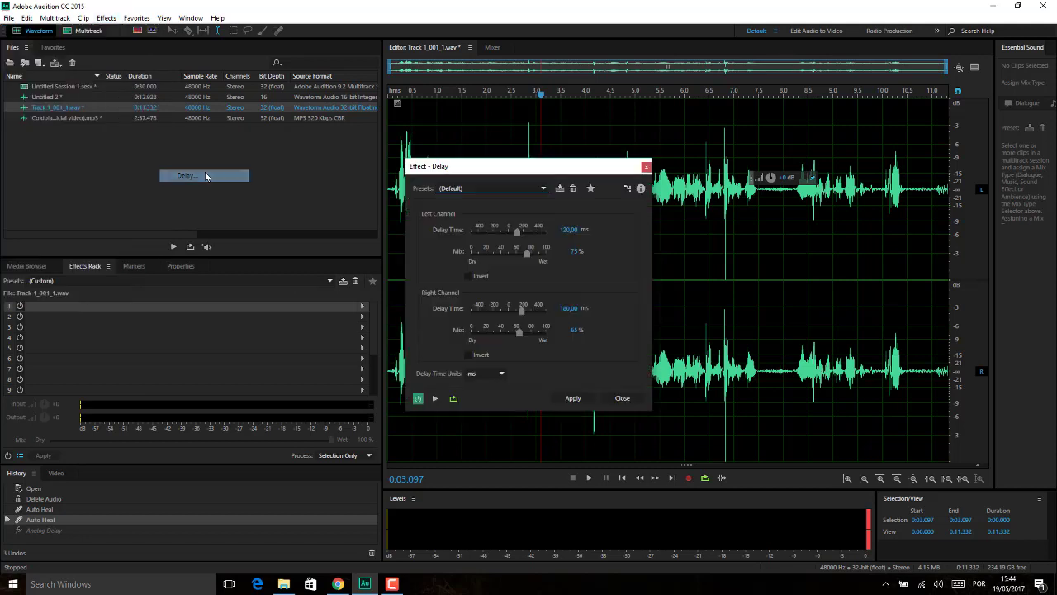
key("space")
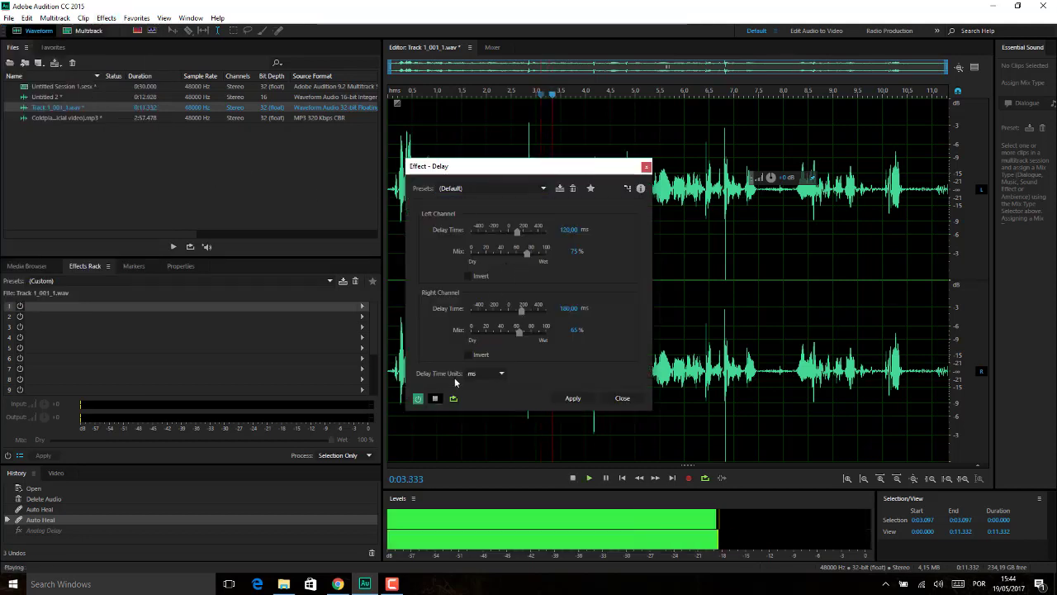
Set the left channel to about 405 ms delay and 0% mix, and the right channel to about 457 ms with a nearly dry mix.
left_click_drag(518, 232, 485, 277)
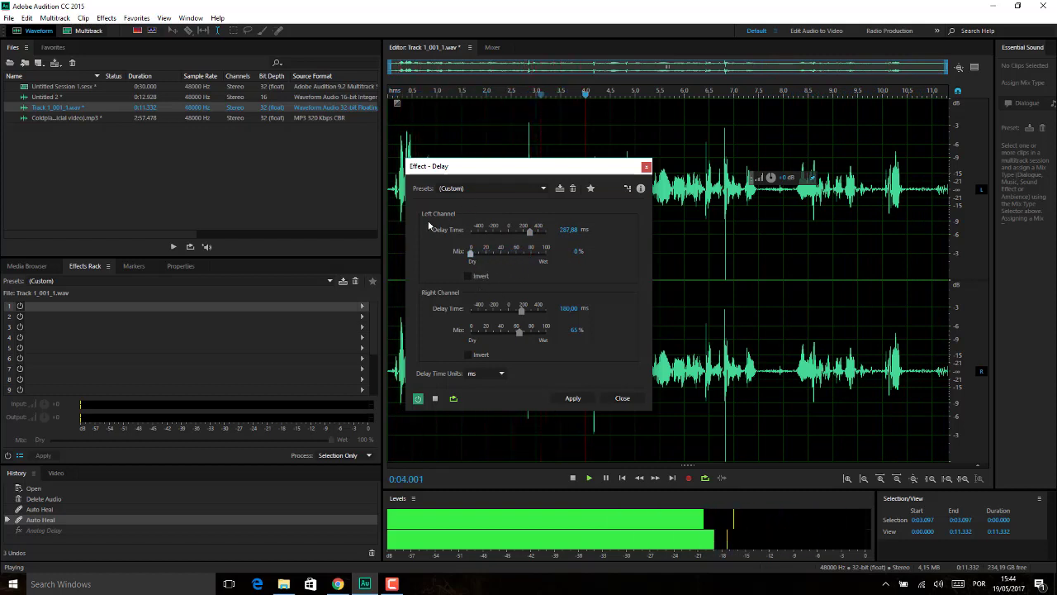
left_click_drag(515, 170, 274, 190)
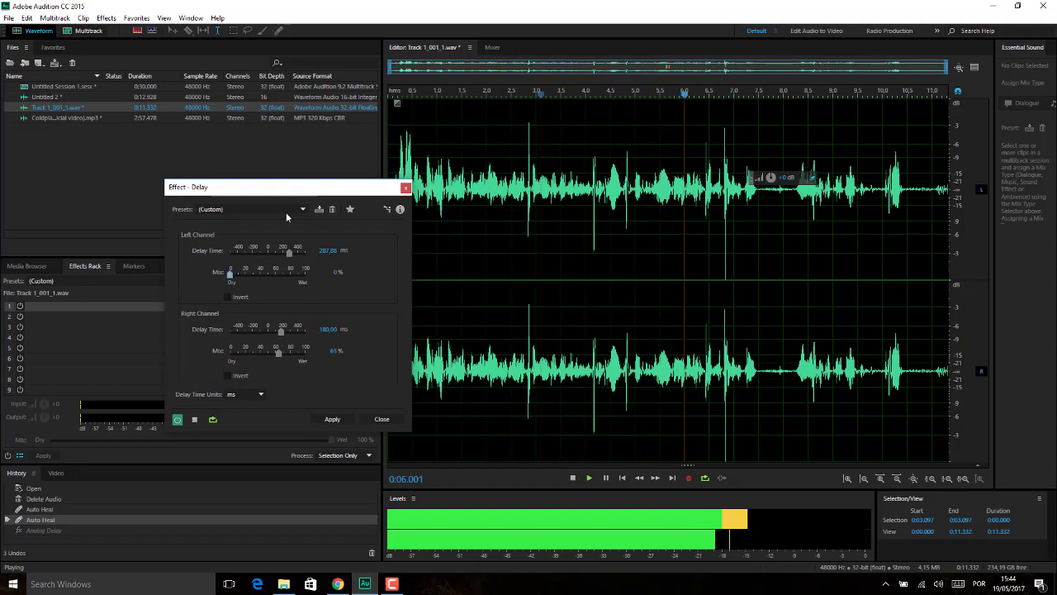
left_click_drag(289, 252, 297, 252)
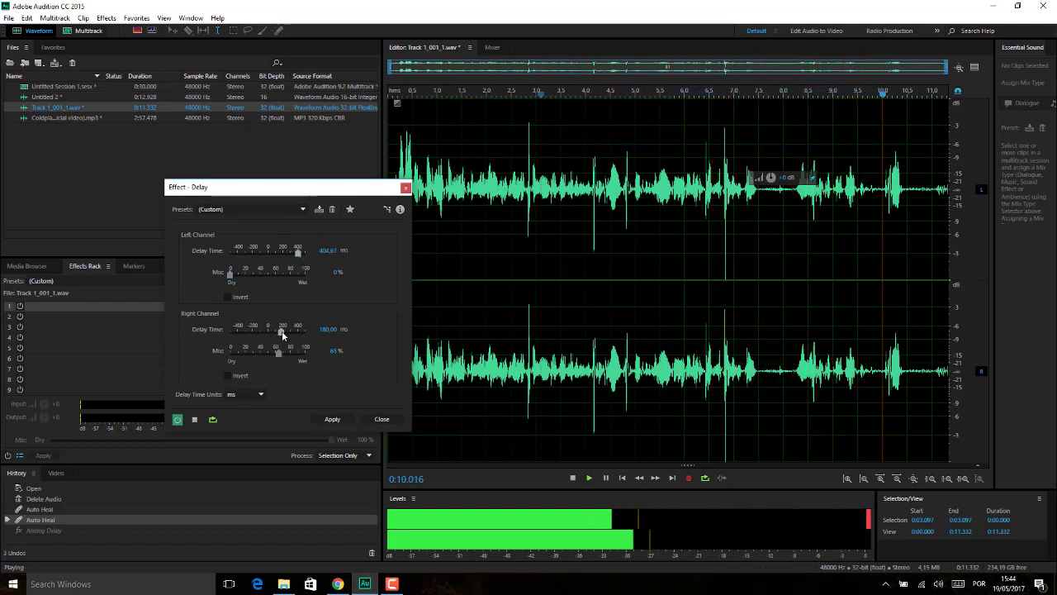
left_click_drag(281, 331, 232, 355)
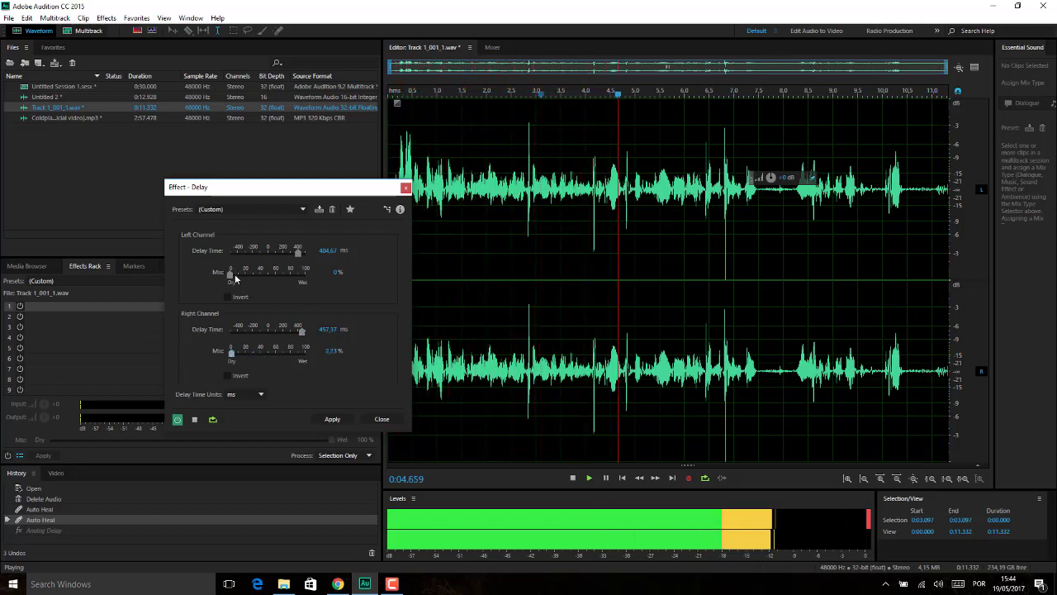
Set both the left and right channels to 100% mix and a delay time of -500 ms.
left_click_drag(231, 353, 307, 353)
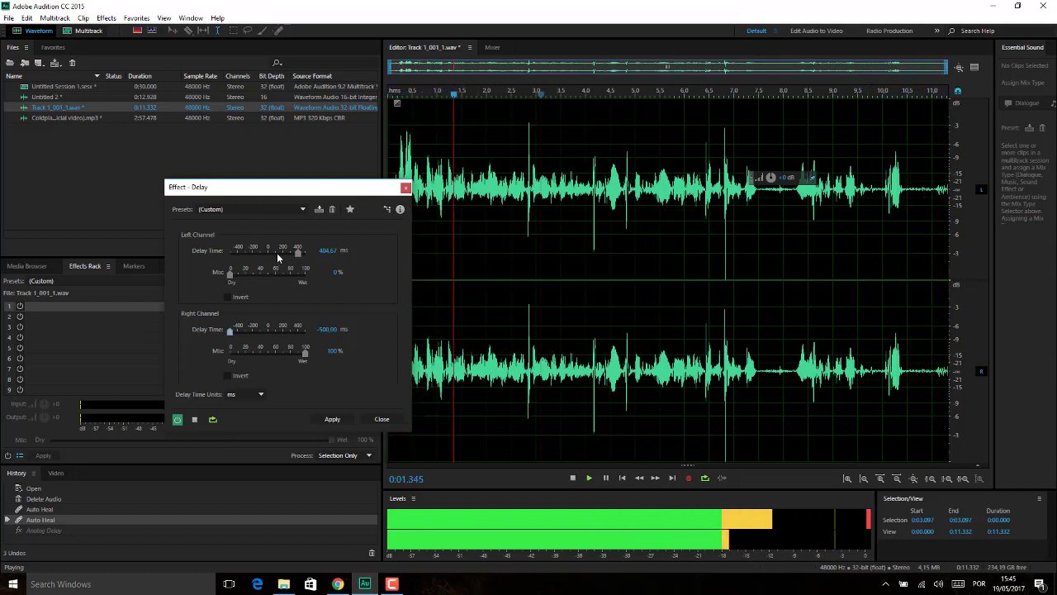
left_click_drag(230, 272, 259, 252)
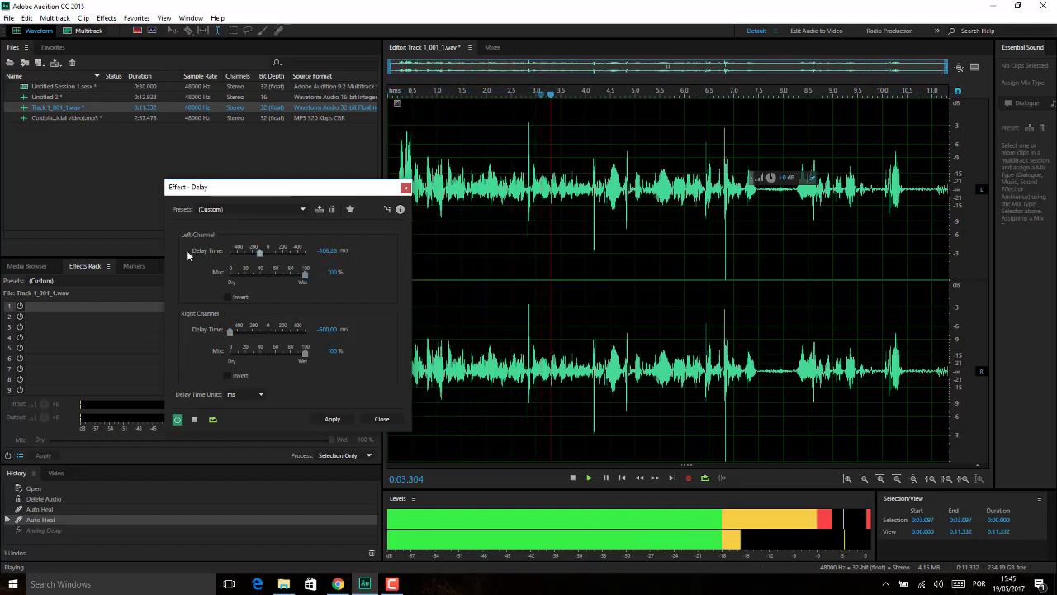
left_click_drag(189, 256, 179, 276)
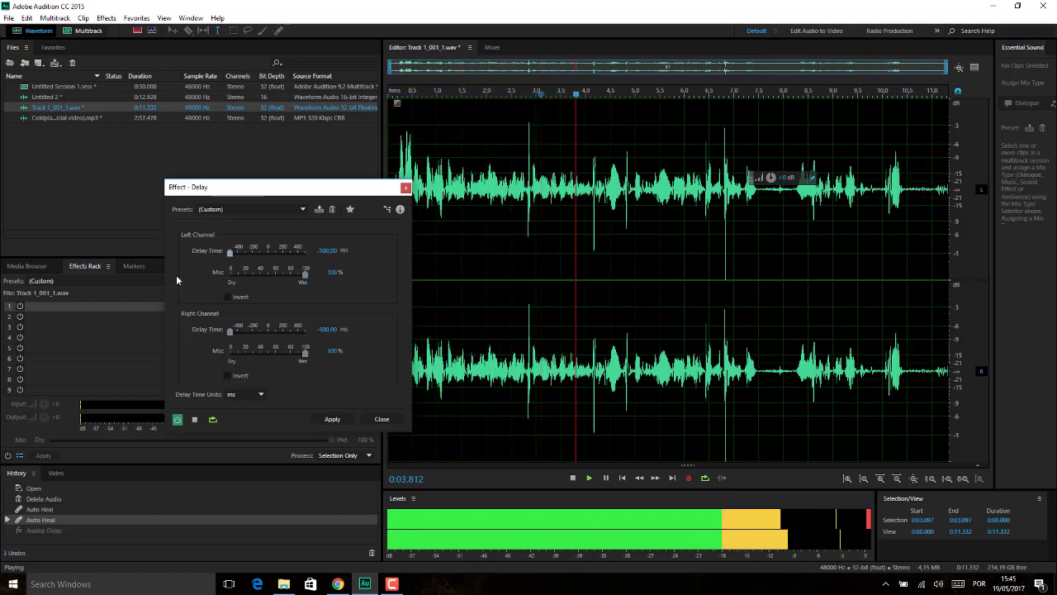
Audition the 100ms Delay on Left and Bounce presets of the Delay effect during the preview.
left_click(284, 209)
left_click(256, 234)
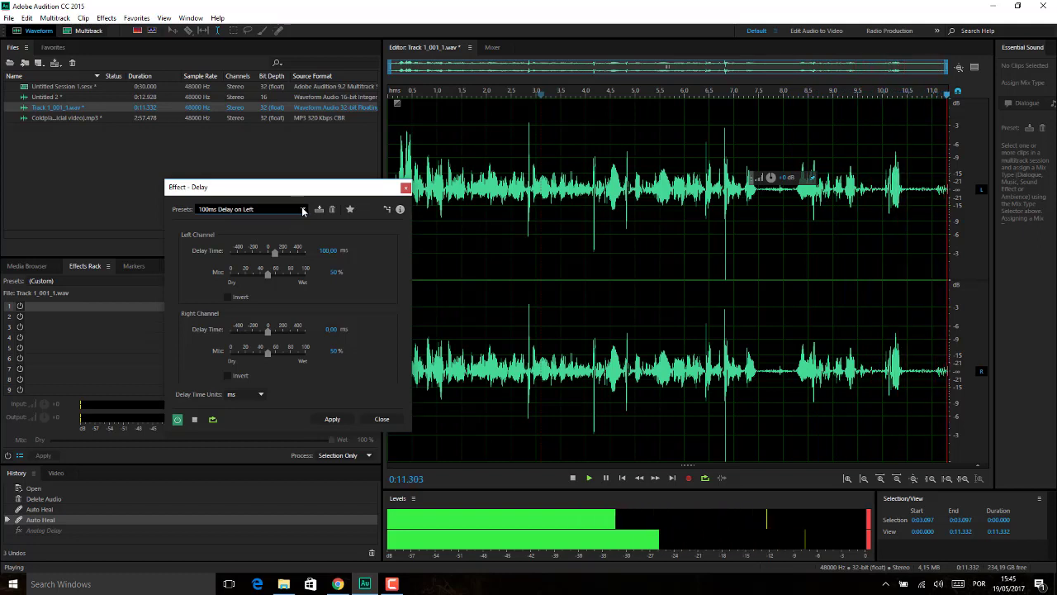
left_click(303, 209)
left_click(272, 246)
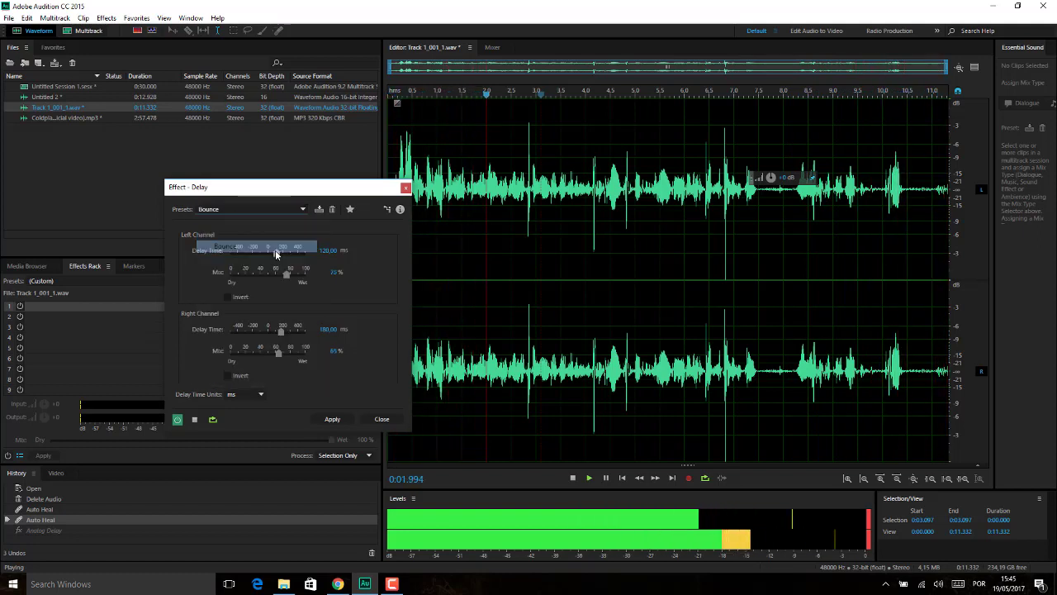
Audition the Dueling Drunk Drummers, Mono Repeater and Out of Time presets of the Delay effect during the preview.
left_click(302, 209)
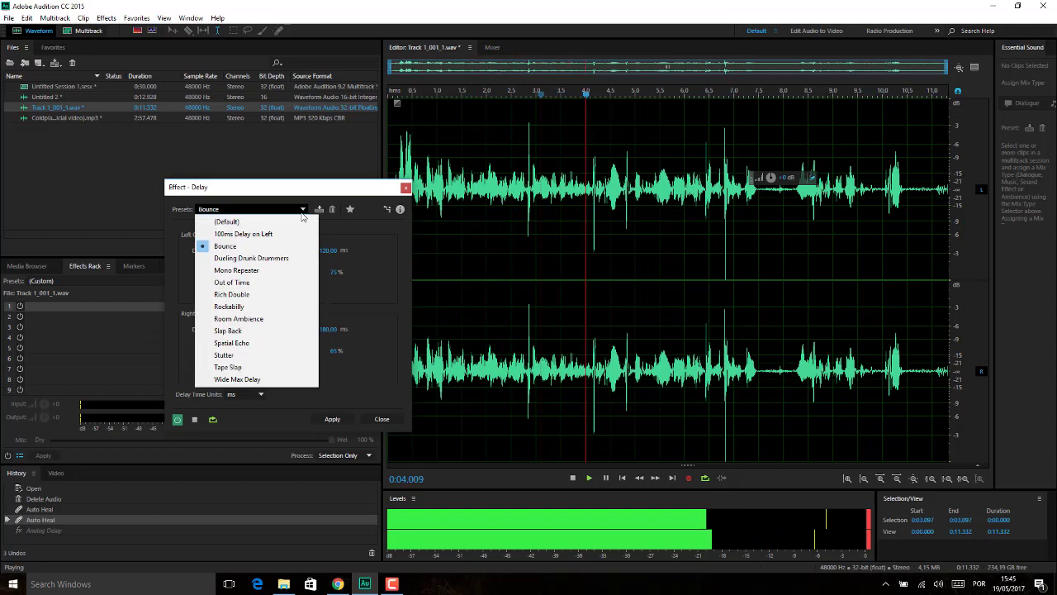
left_click(266, 261)
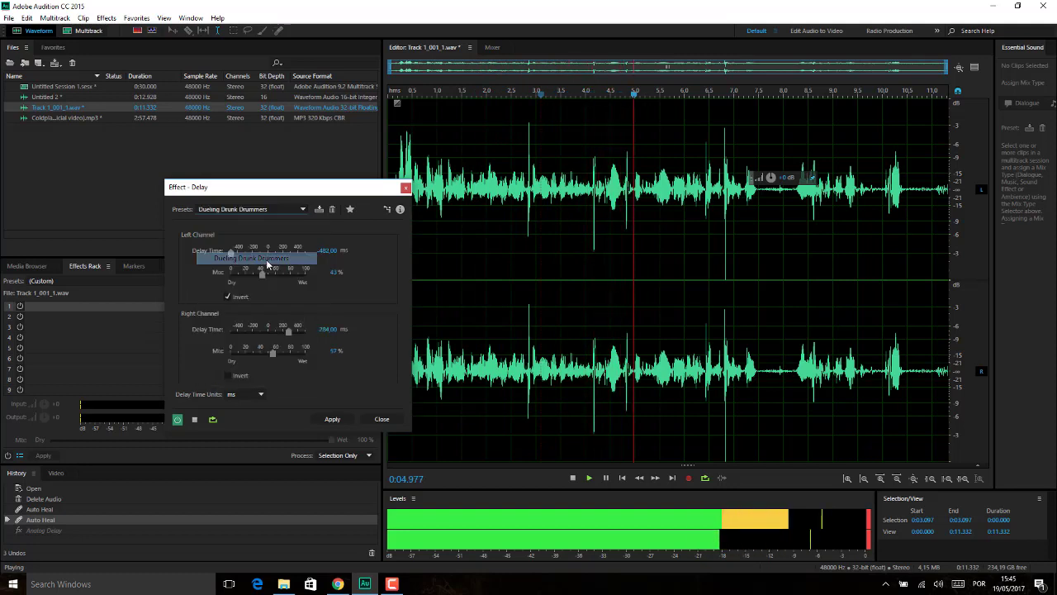
left_click(304, 213)
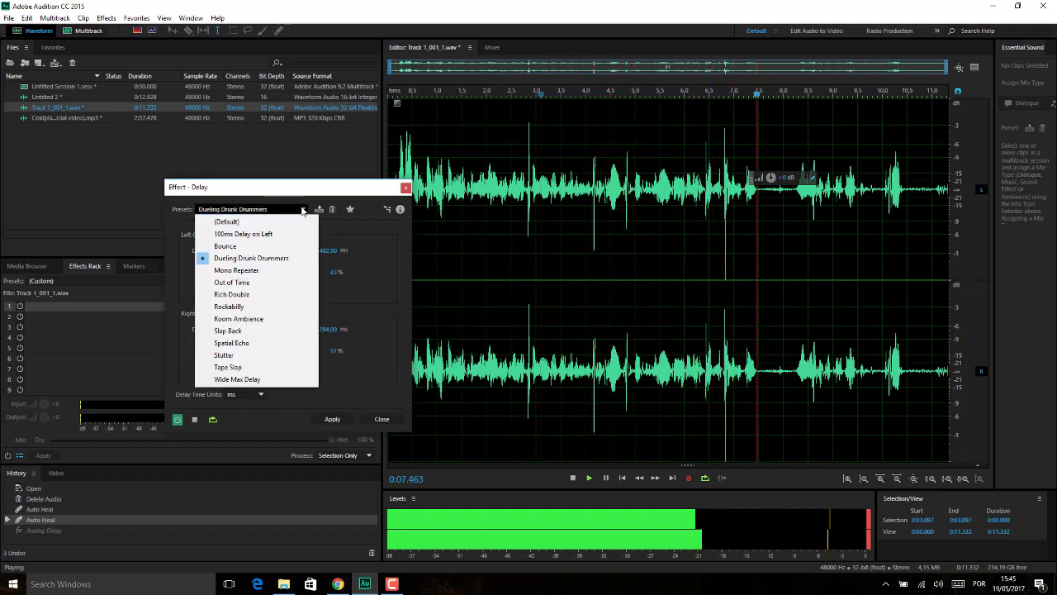
left_click(248, 270)
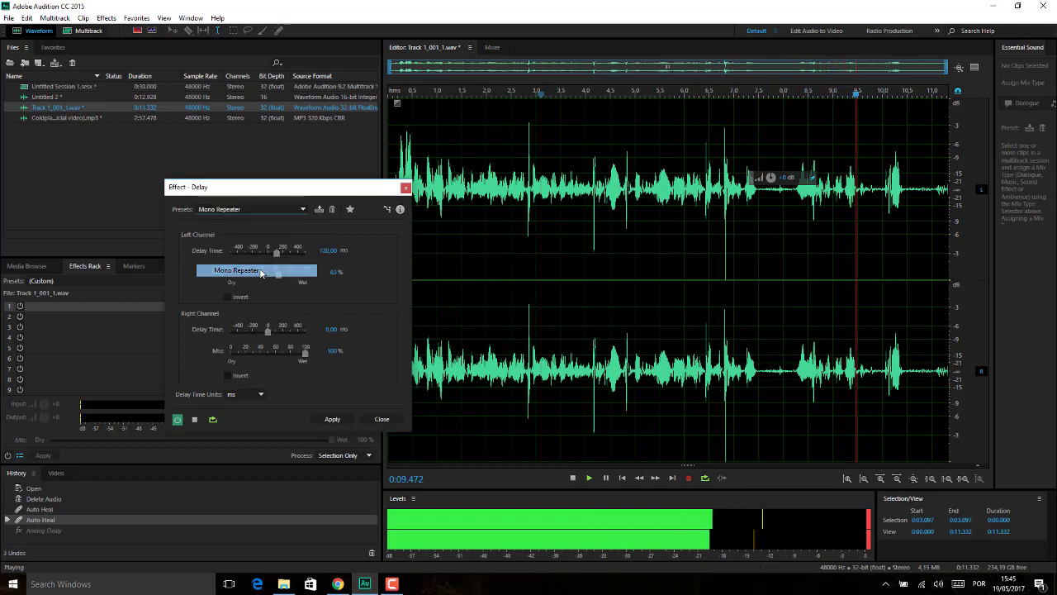
left_click(289, 210)
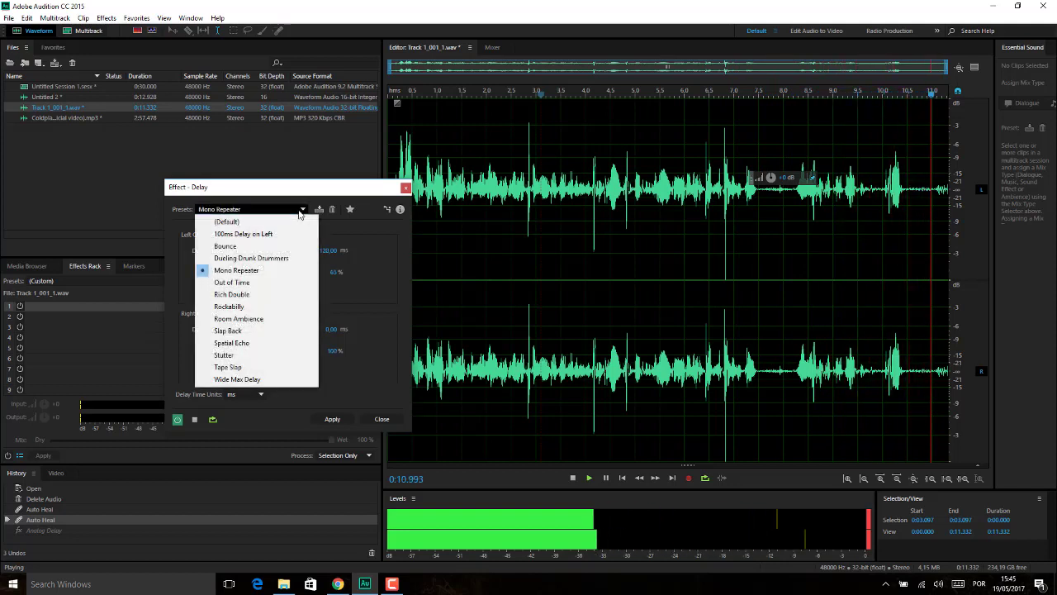
left_click(253, 283)
Audition the Rich Double, Rockabilly and Room Ambience presets of the Delay effect during the preview.
left_click(273, 209)
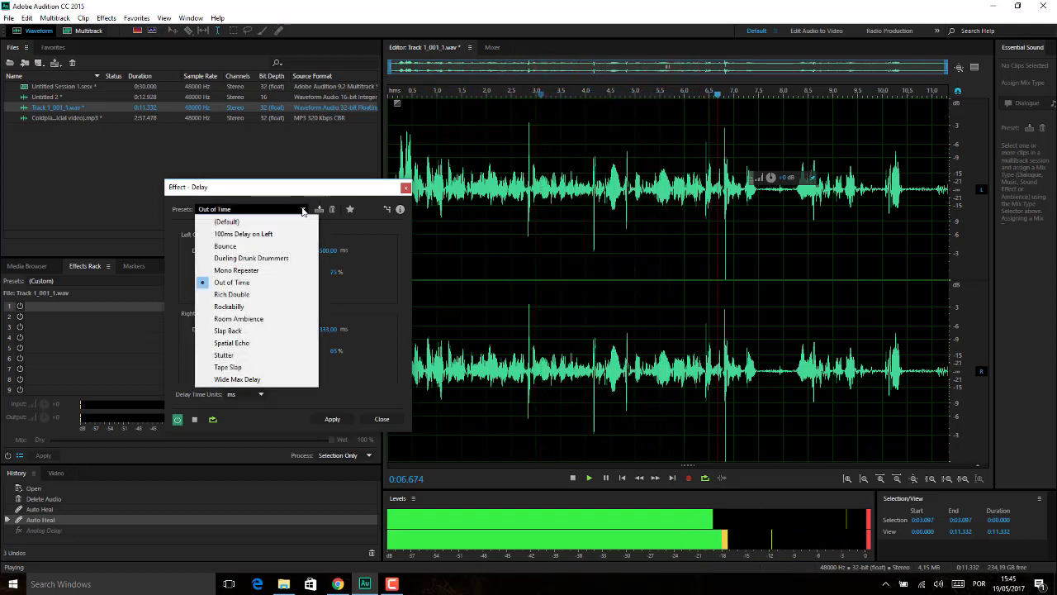
left_click(247, 294)
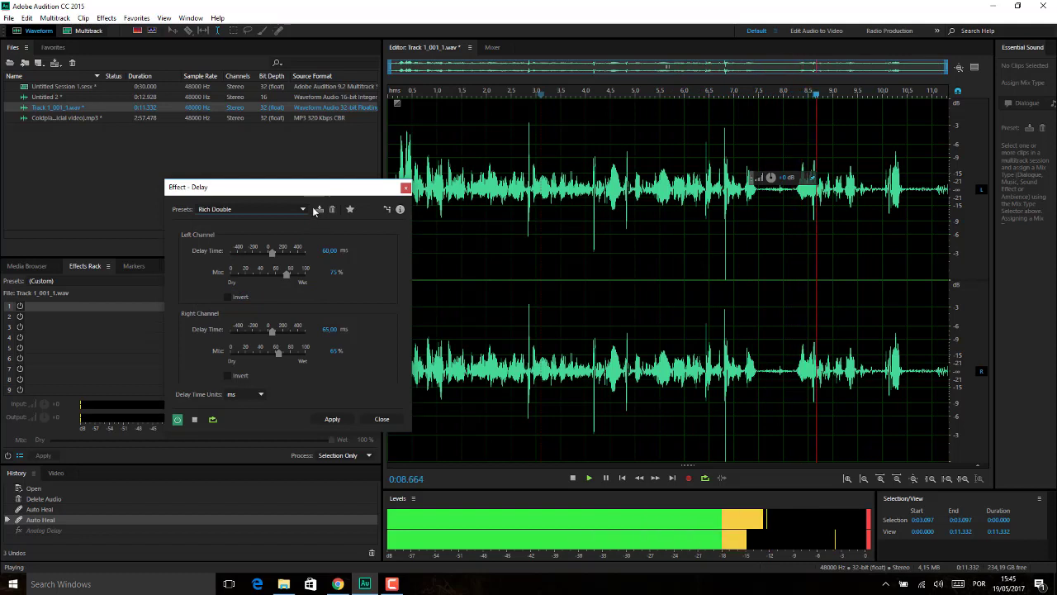
left_click(302, 208)
left_click(241, 307)
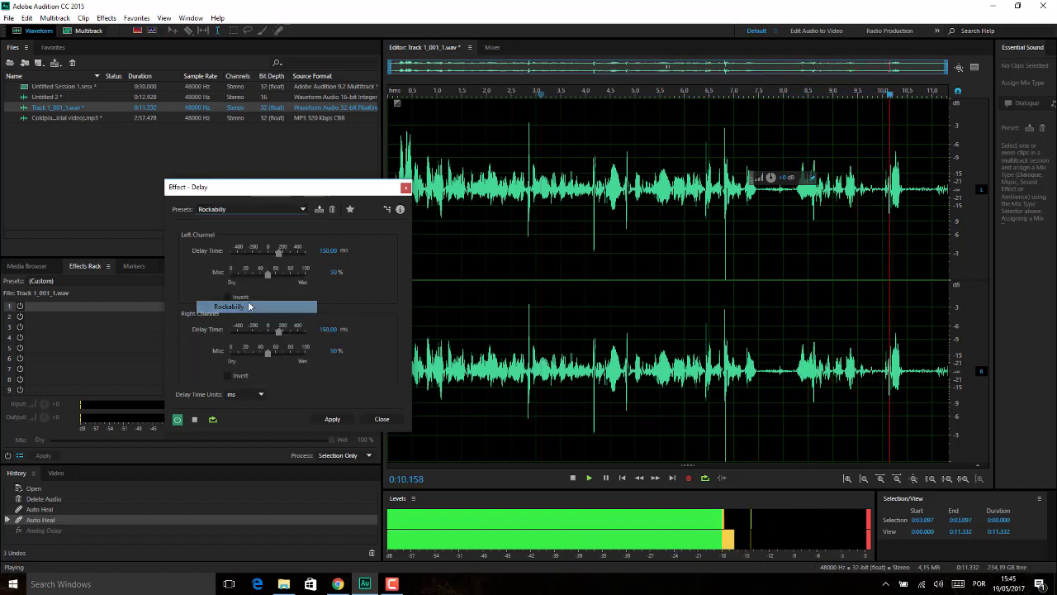
left_click(304, 209)
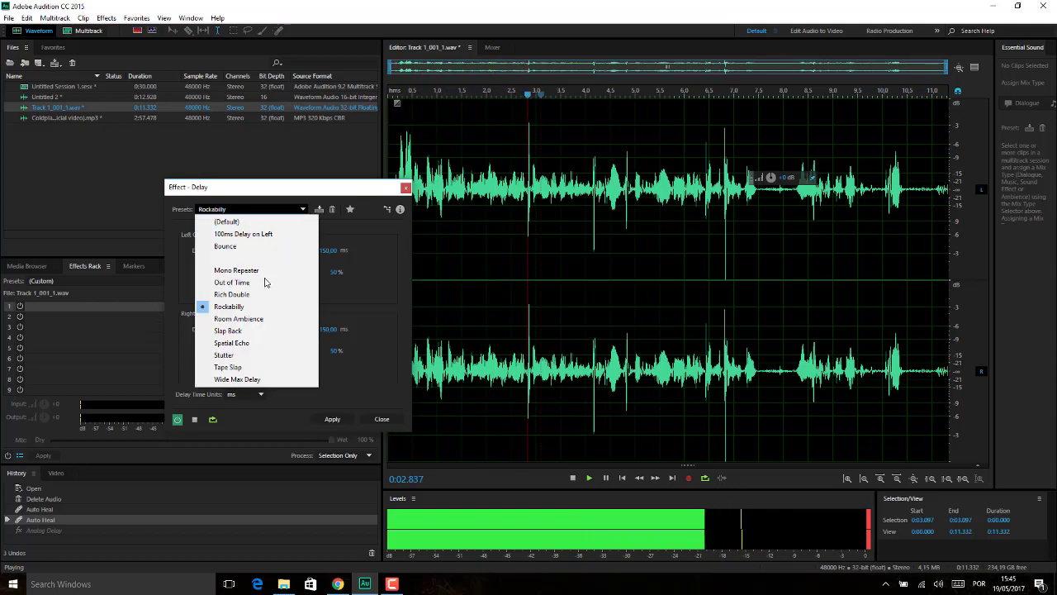
left_click(241, 317)
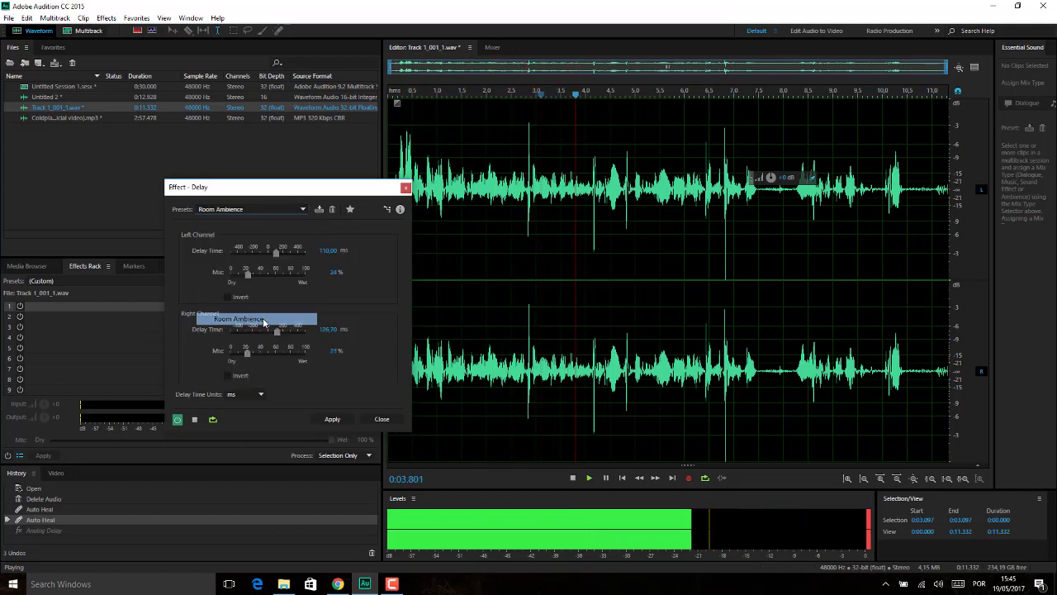
Audition the Slap Back preset with the right channel's delay time at about -61 ms, and stop the preview.
left_click(303, 208)
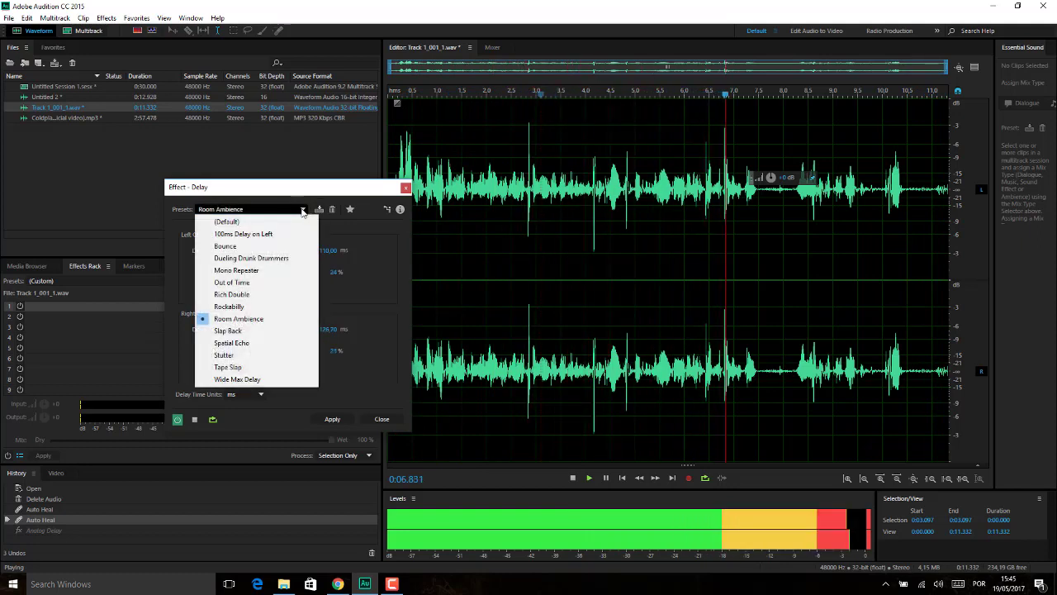
left_click(252, 335)
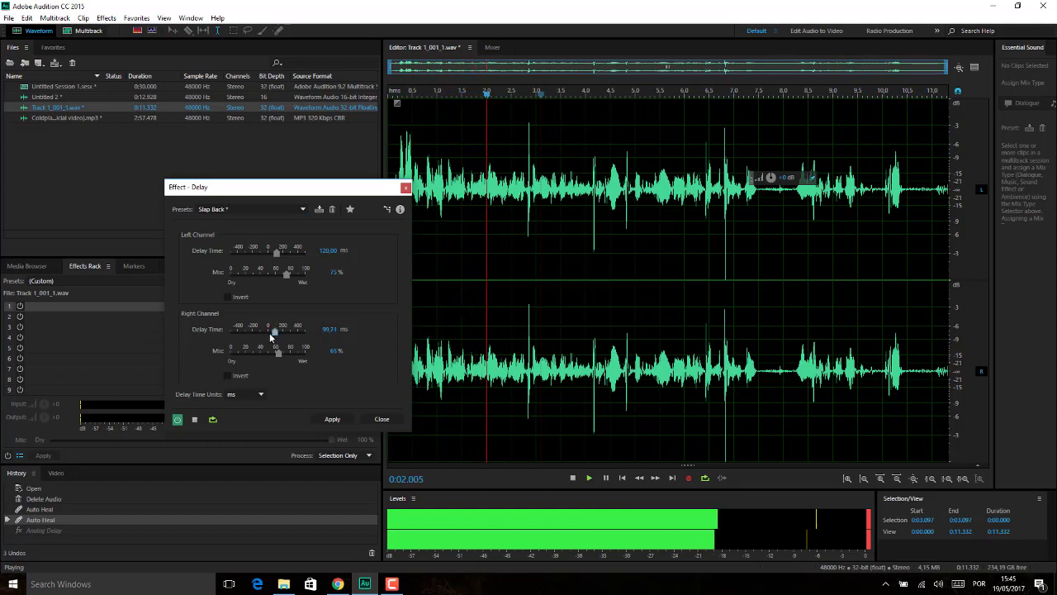
left_click_drag(280, 331, 262, 339)
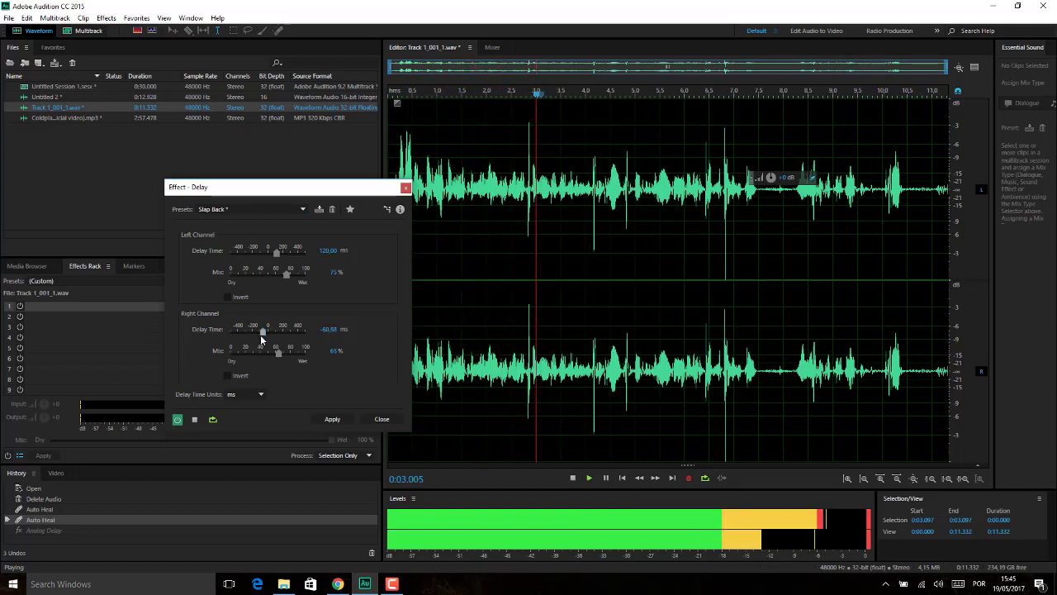
left_click(195, 420)
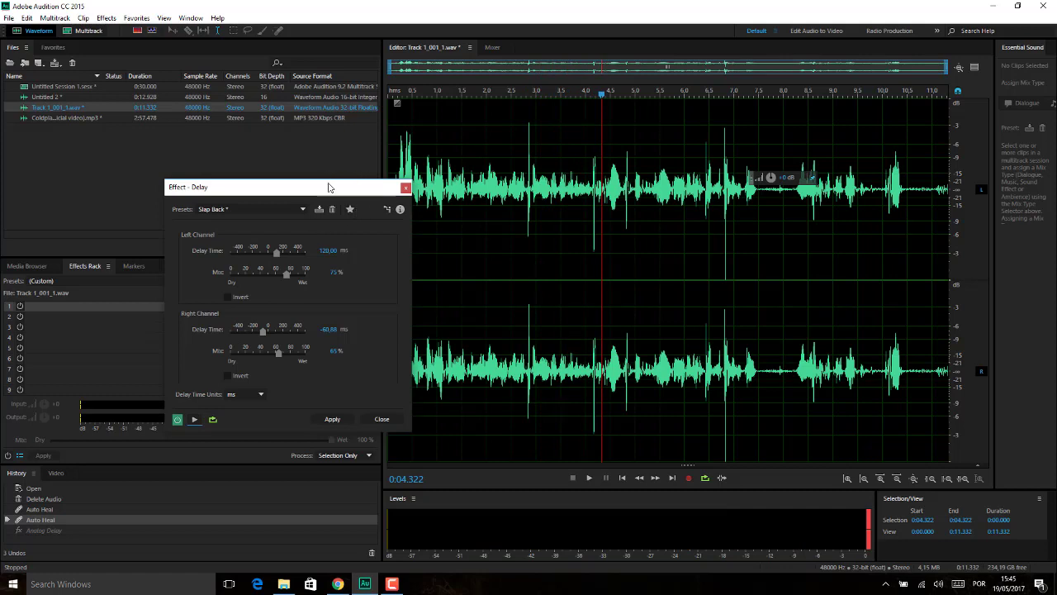
Set the left channel's mix to about 35% in the Delay effect.
left_click_drag(329, 187, 350, 170)
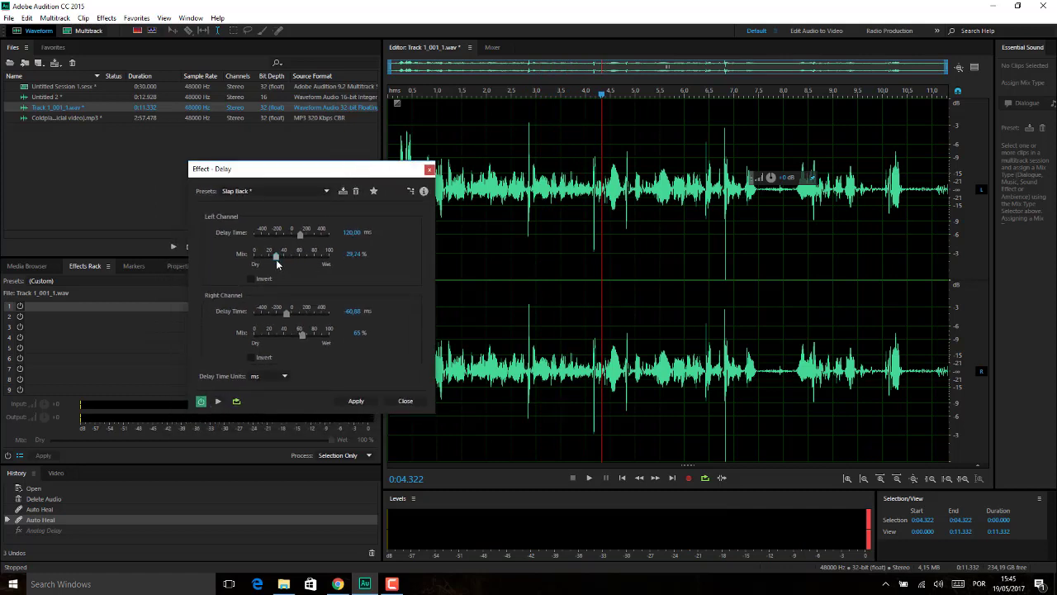
left_click_drag(308, 254, 278, 259)
left_click_drag(393, 172, 401, 154)
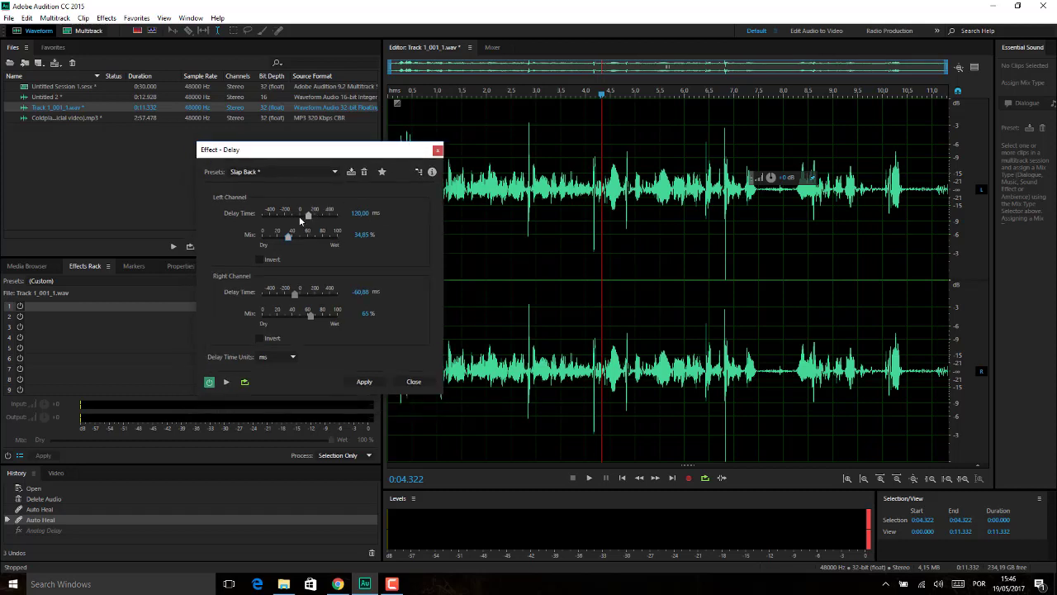
Load the Tape Slap preset, switch to the Wide Max Delay preset and preview it on the voice track.
left_click(295, 174)
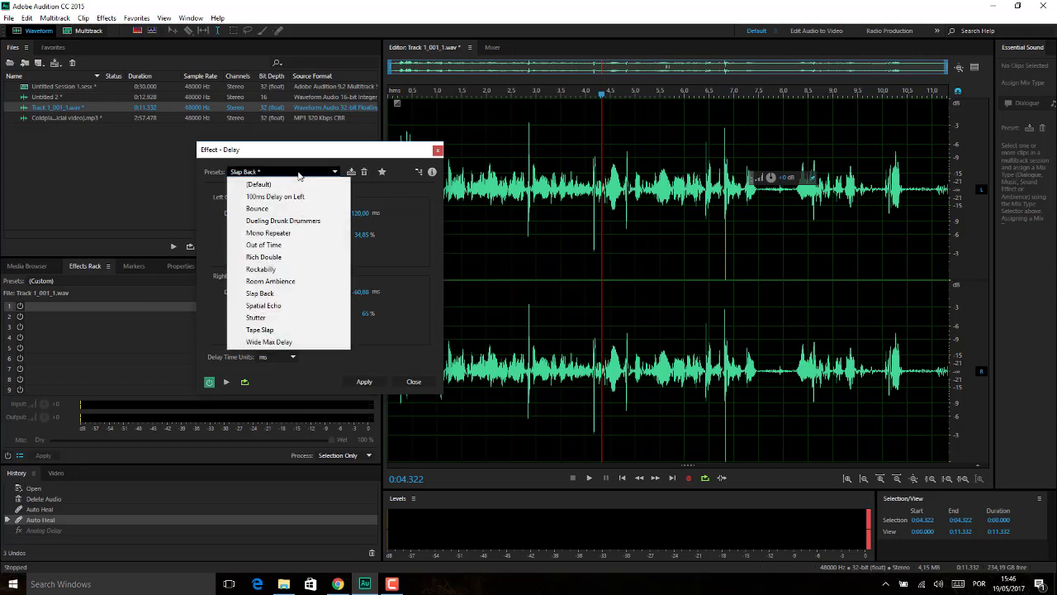
left_click(275, 330)
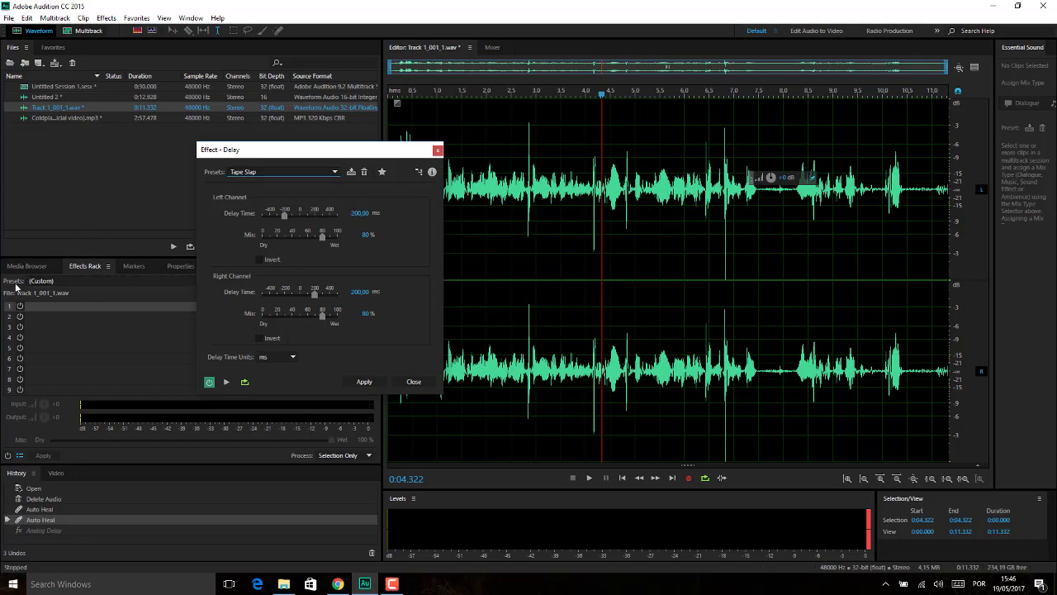
left_click(336, 173)
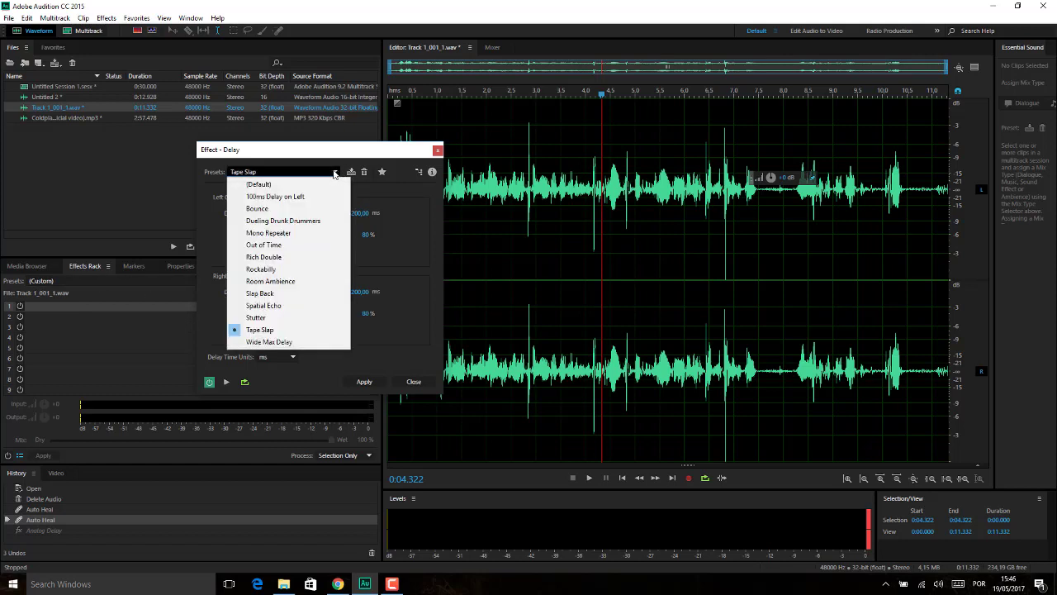
left_click(271, 341)
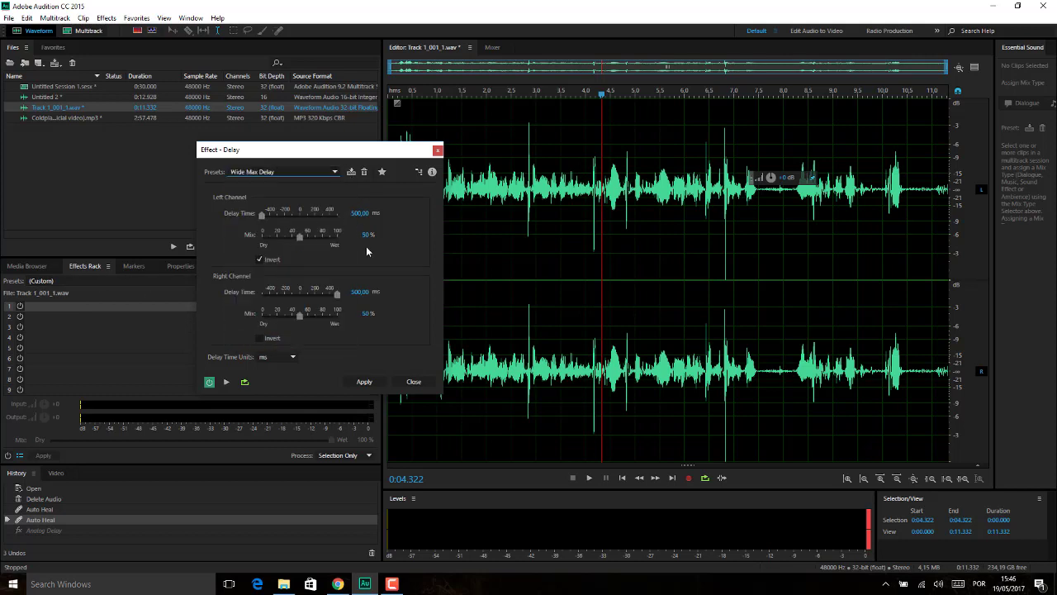
left_click(230, 382)
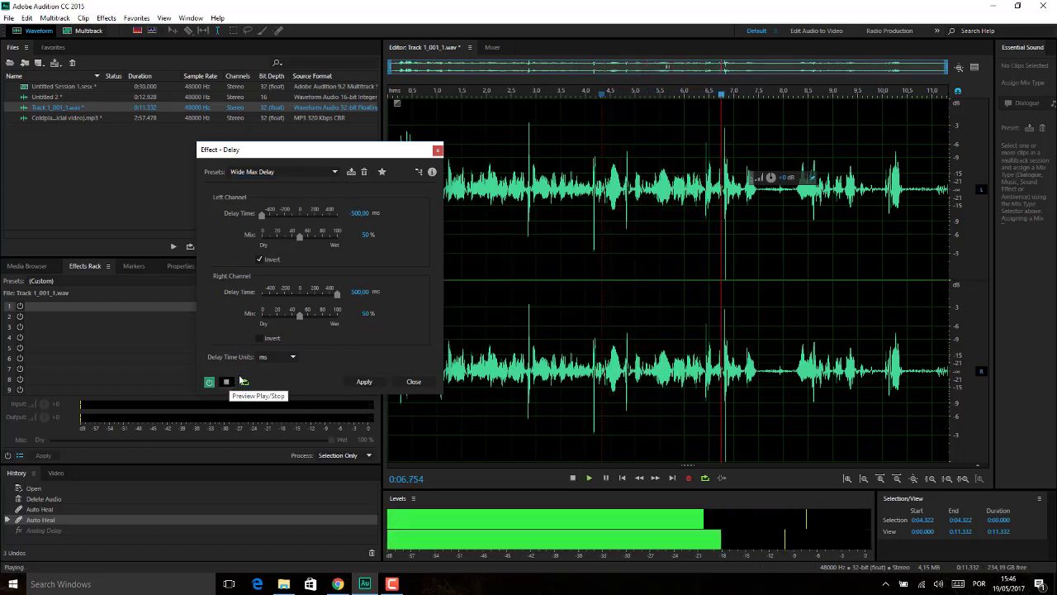
Try a right channel delay time of about 398 ms, close the Delay effect without applying it and stop playback.
left_click_drag(338, 292, 329, 295)
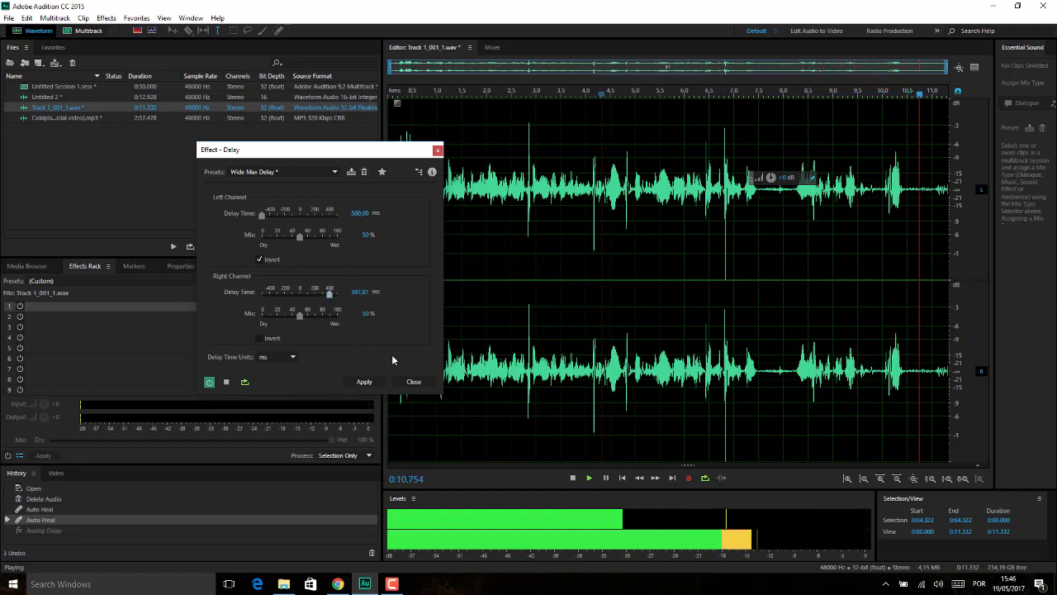
left_click(413, 382)
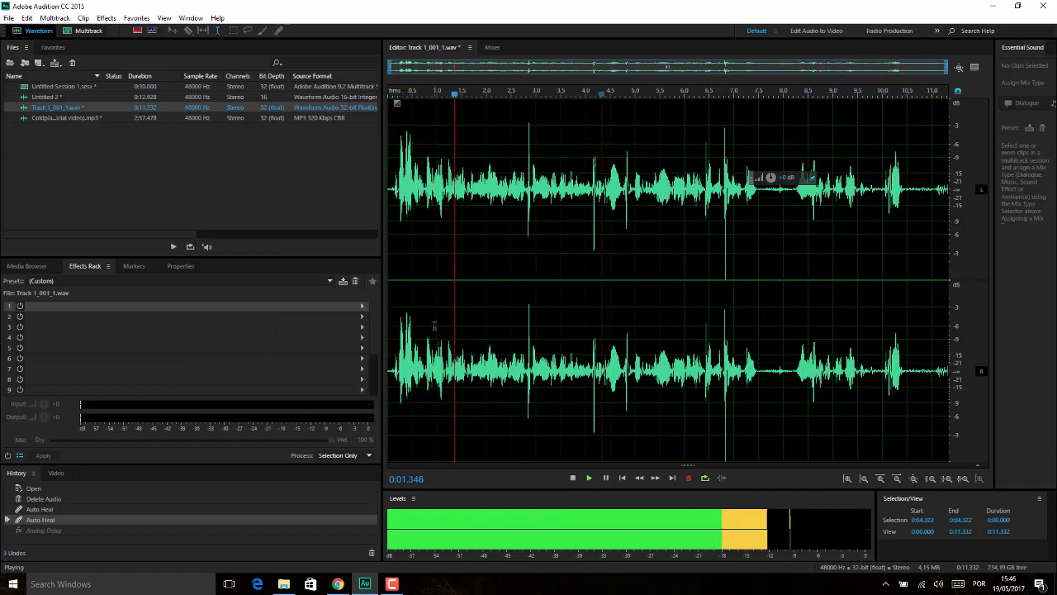
key("space")
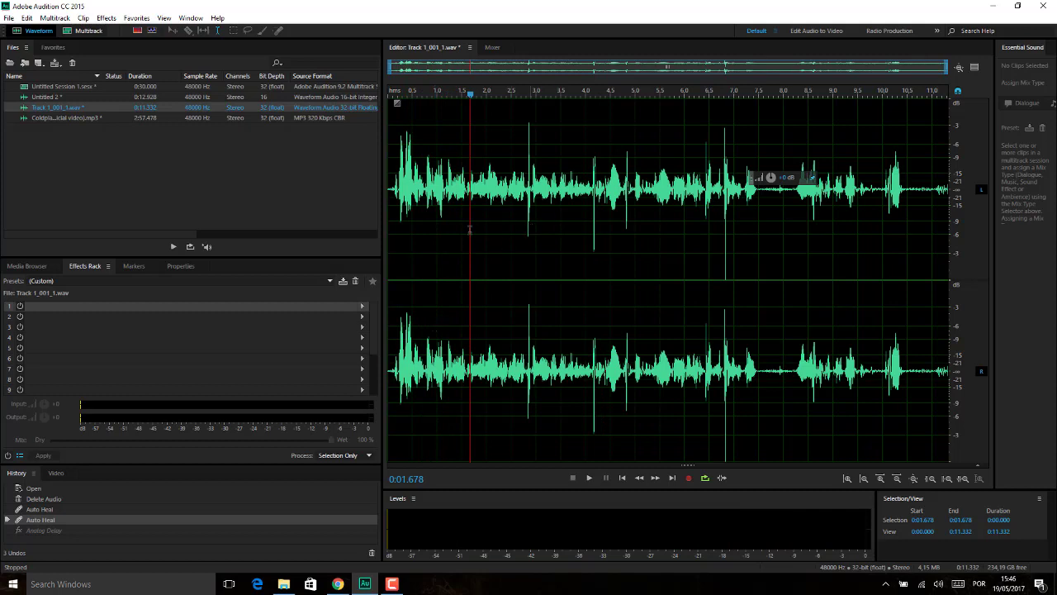
Open the Echo effect for the voice track and start its preview with the default preset.
left_click(106, 17)
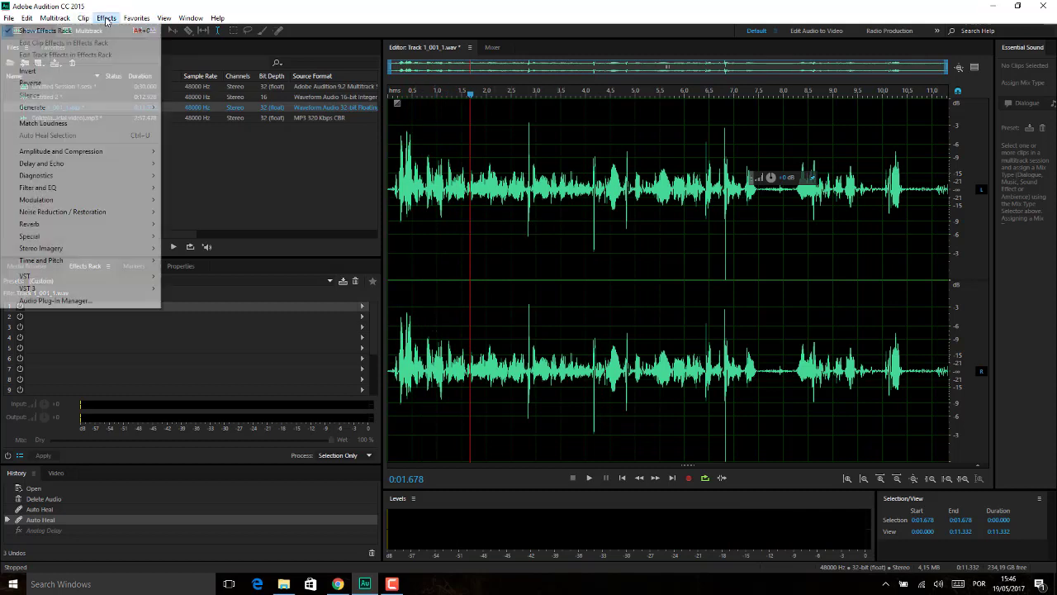
mouse_move(92, 163)
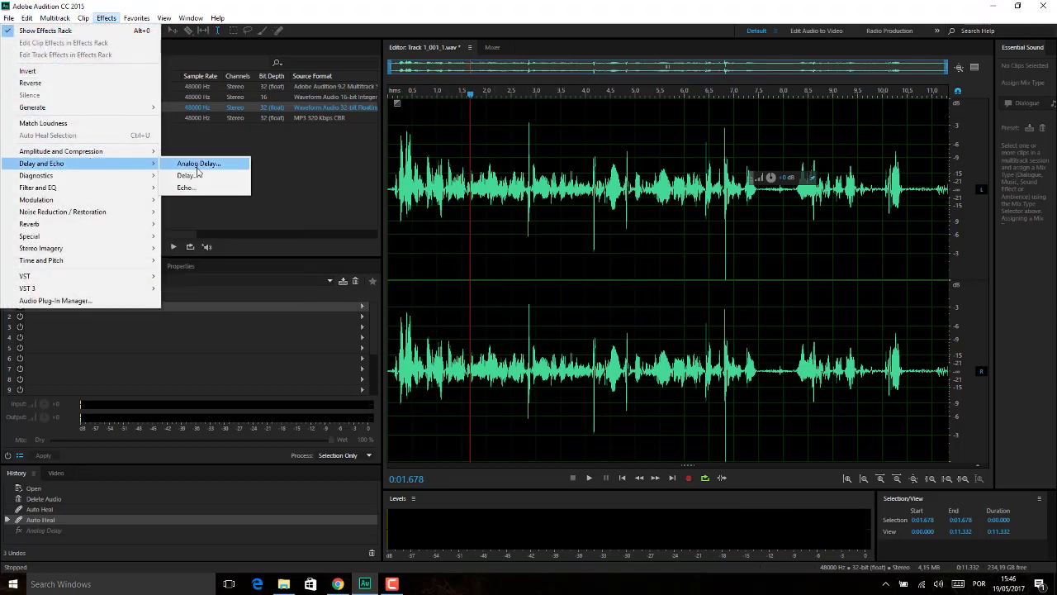
left_click(212, 189)
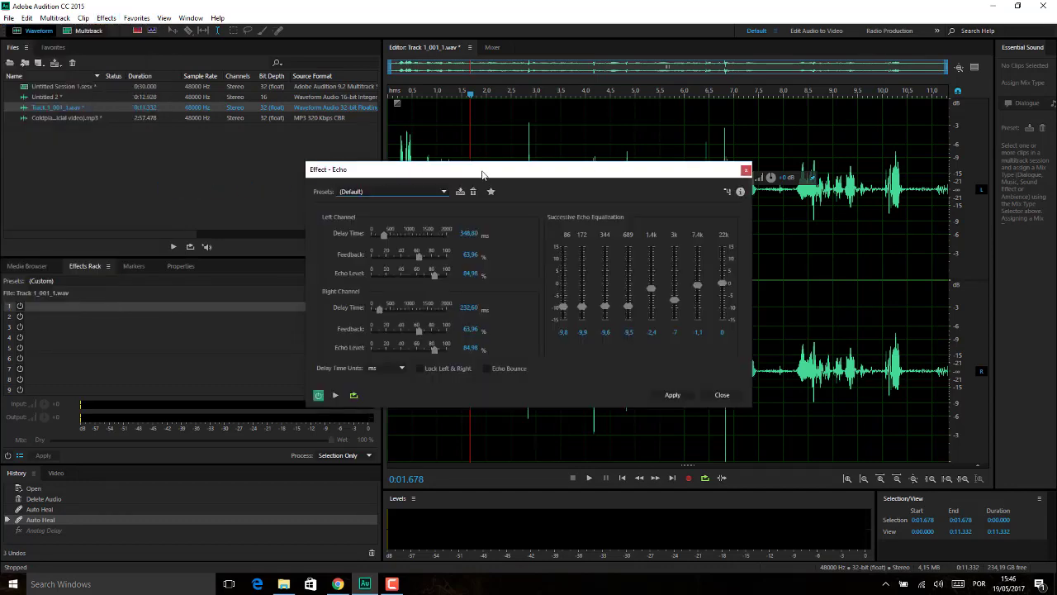
left_click_drag(483, 174, 361, 245)
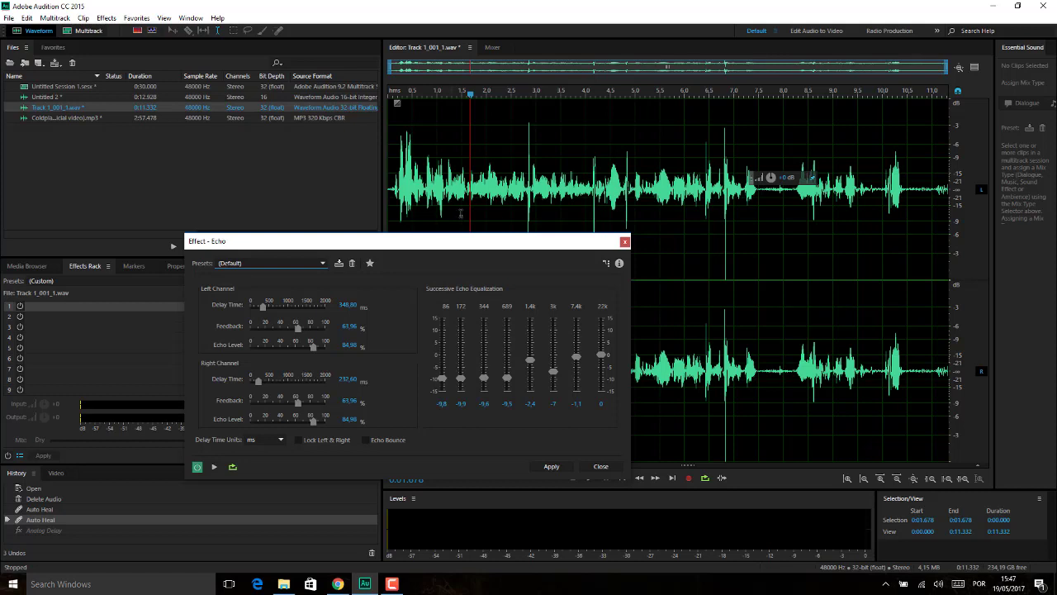
left_click_drag(483, 245, 456, 165)
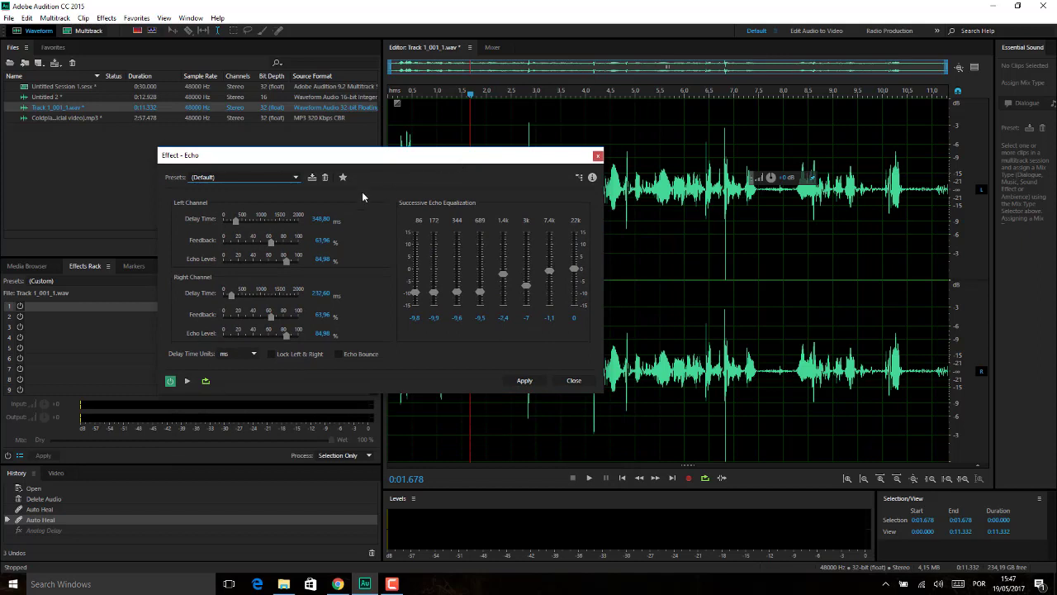
left_click(185, 382)
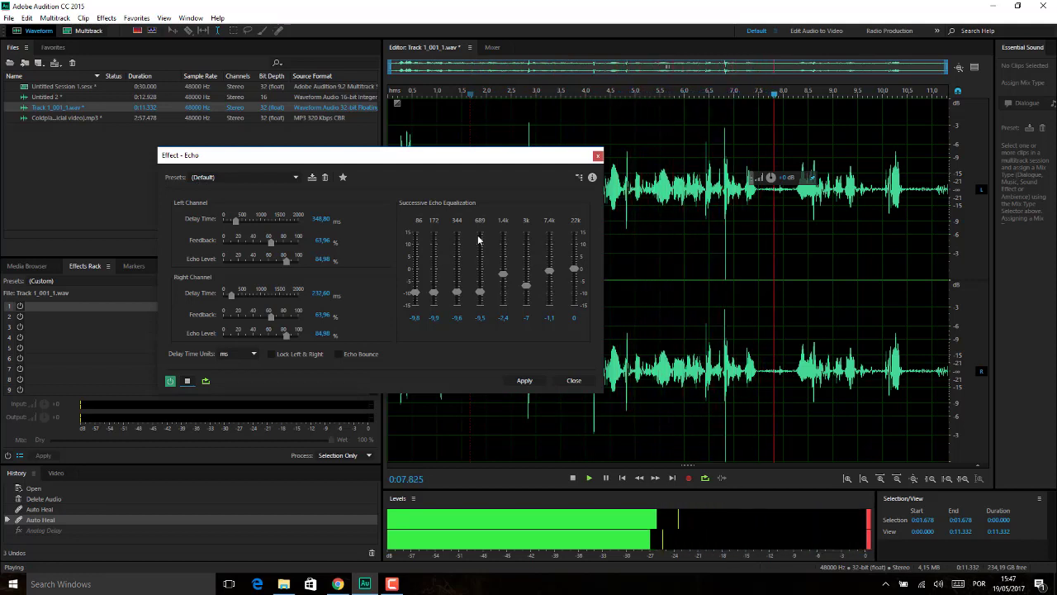
Raise the 22k band of the successive echo equalization to about 3.2 during the preview.
left_click_drag(574, 269, 575, 236)
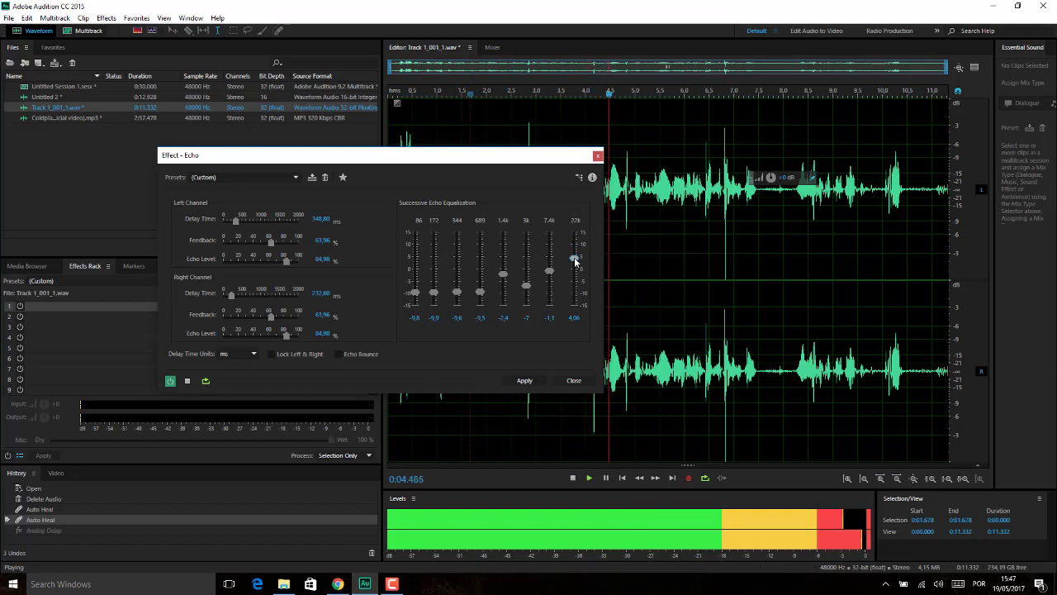
mouse_move(576, 262)
left_mouse_down()
mouse_move(574, 282)
mouse_move(574, 263)
left_mouse_up()
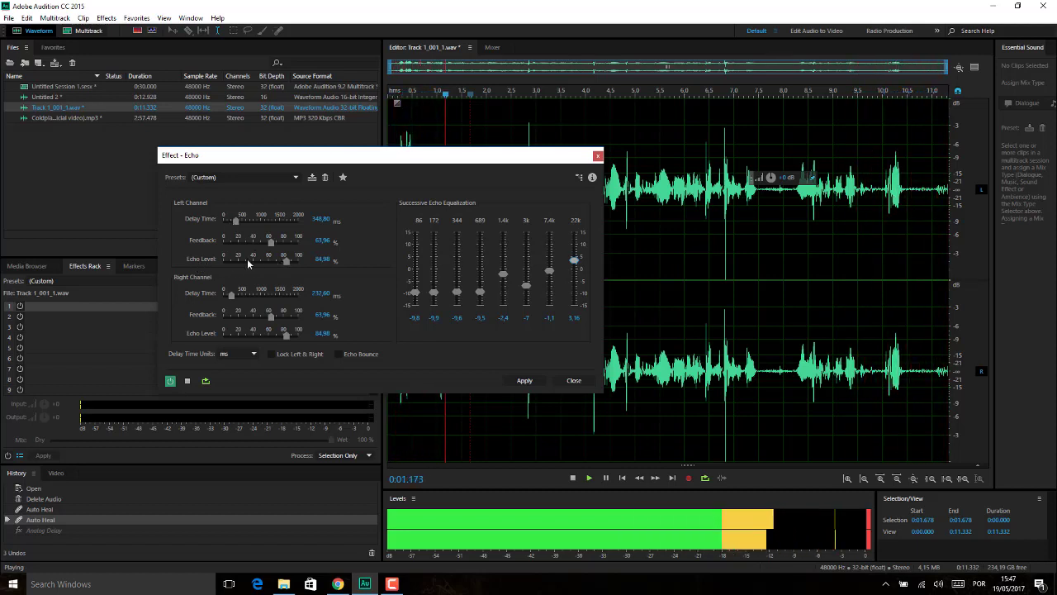
Set the left channel's echo level to 100% and the right channel's feedback to about 72%.
mouse_move(286, 261)
left_mouse_down()
mouse_move(309, 265)
mouse_move(299, 266)
left_mouse_up()
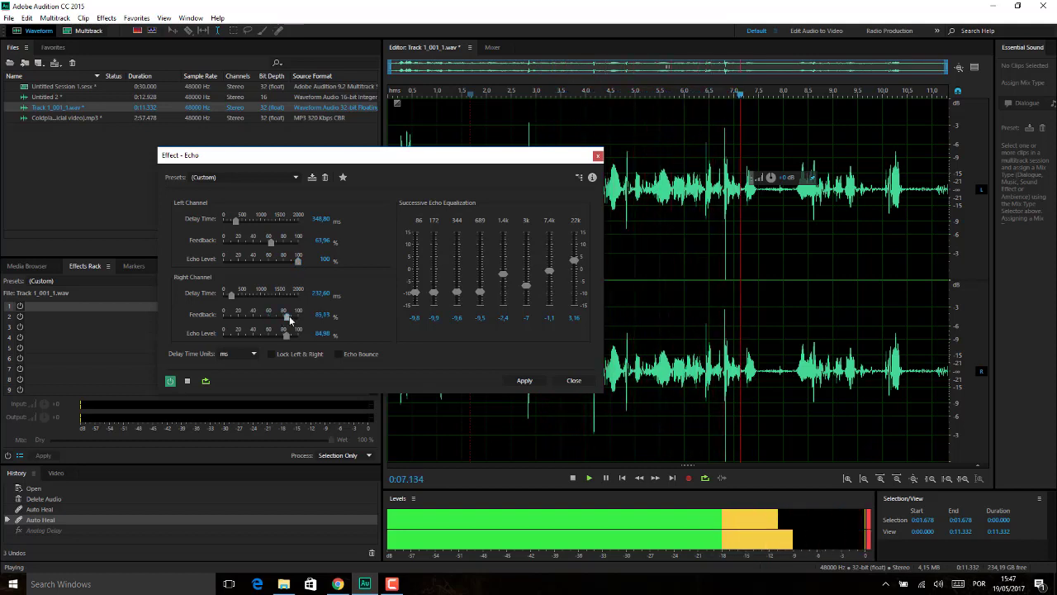
left_click_drag(277, 319, 301, 321)
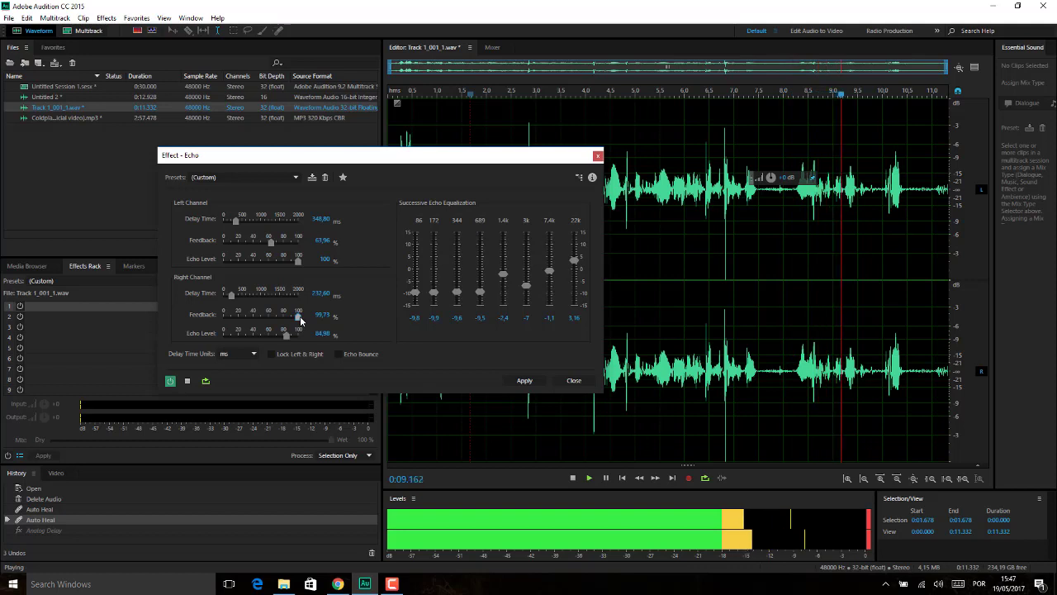
left_click_drag(300, 320, 288, 320)
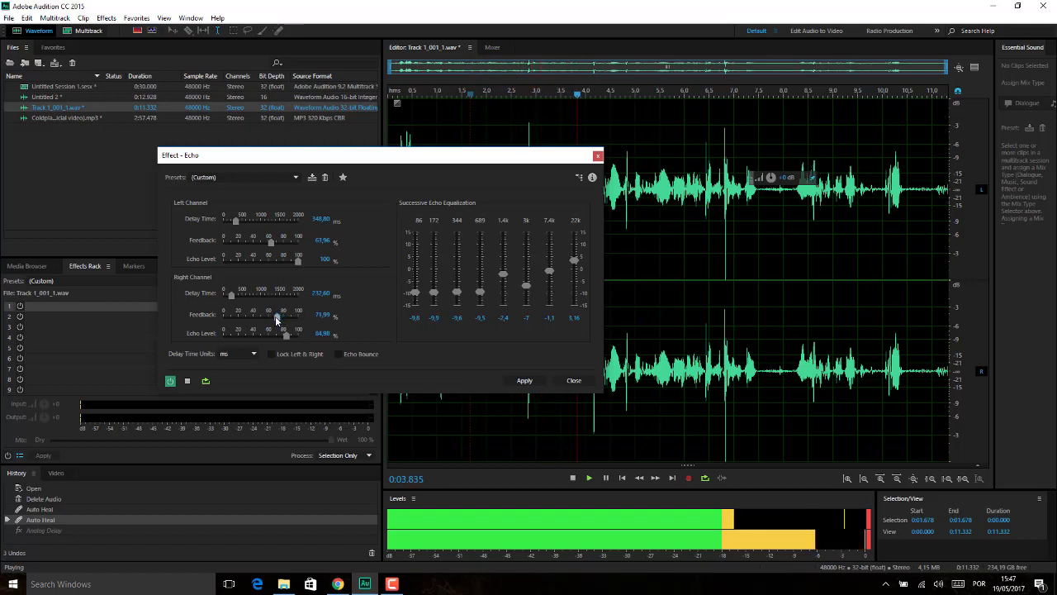
Audition the Echo presets Analog Delay, Danger - Sci Fi Cliche Approaching and Delicate Whispers during the preview.
left_click(295, 179)
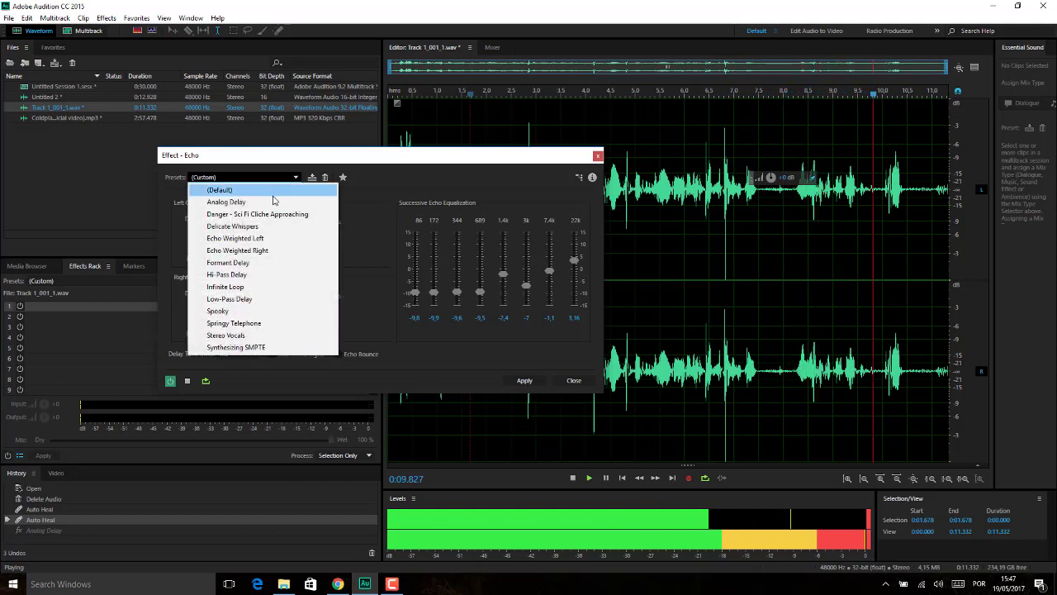
left_click(271, 203)
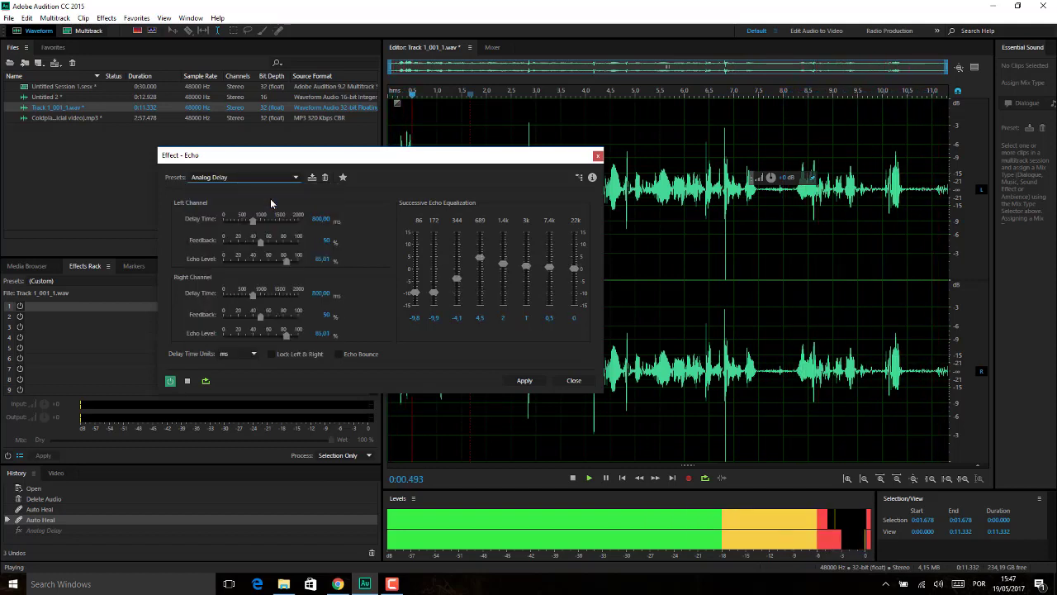
left_click(285, 177)
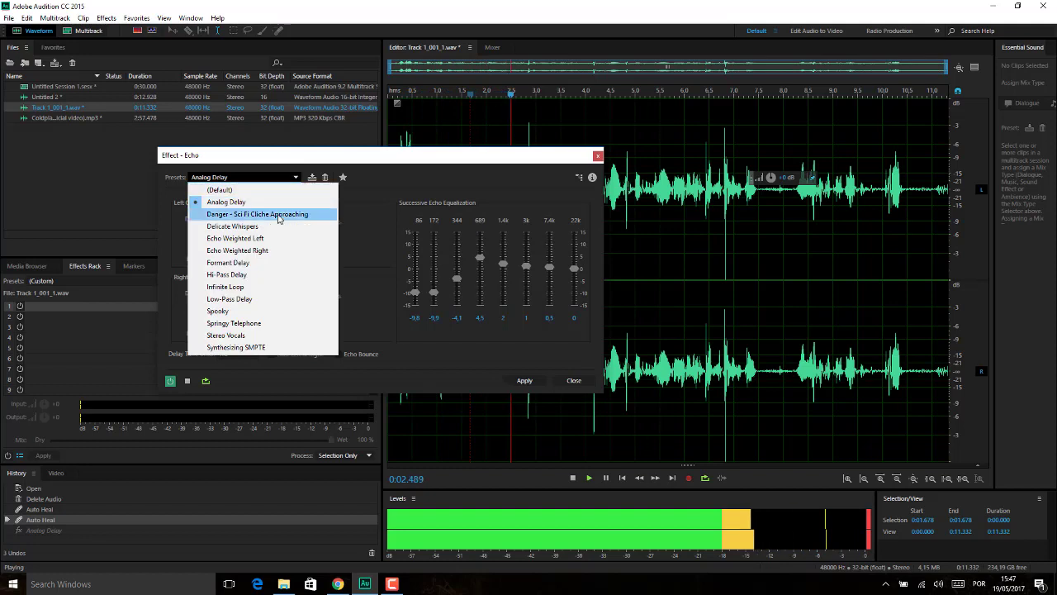
left_click(278, 215)
left_click(288, 177)
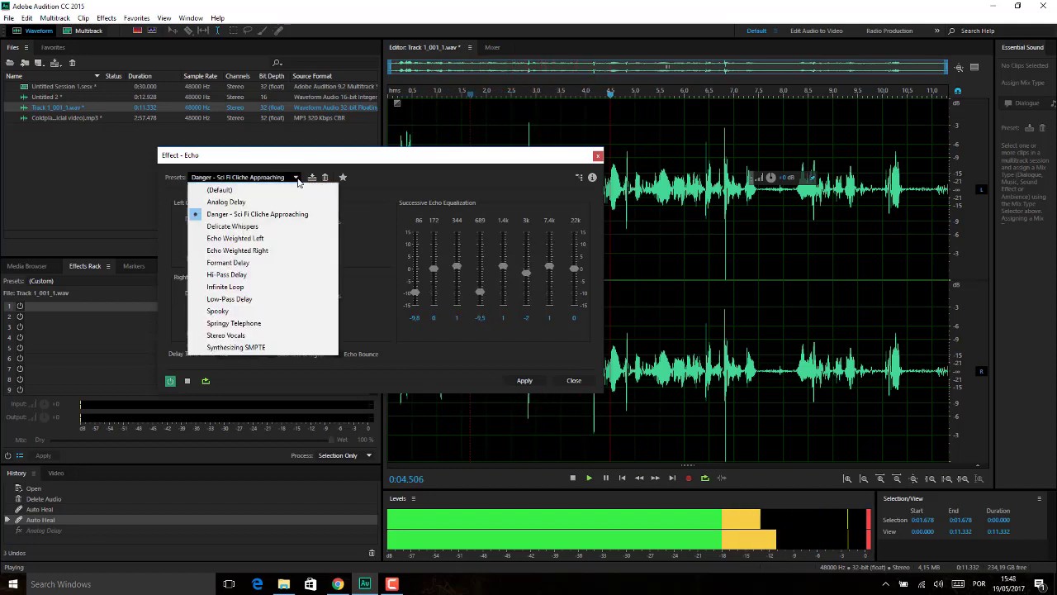
left_click(282, 226)
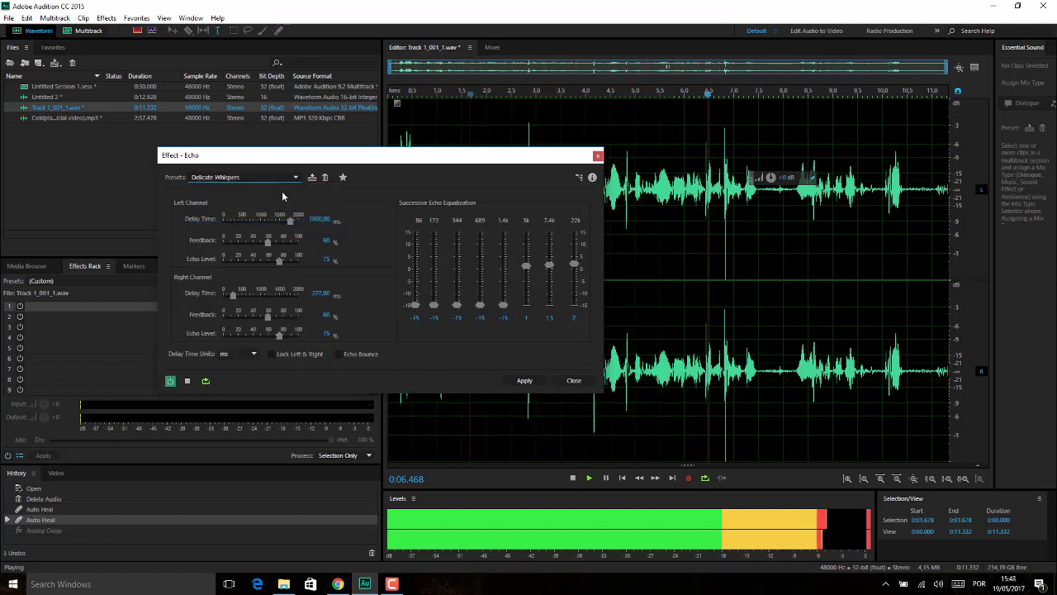
Audition the Echo presets Echo Weighted Left, Echo Weighted Right and Formant Delay during the preview.
left_click(294, 178)
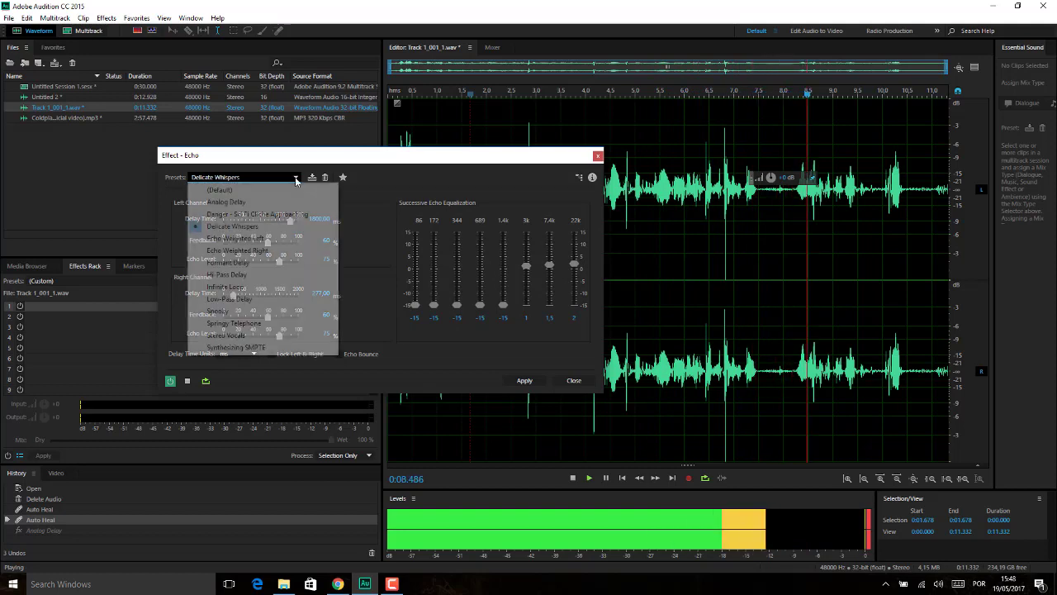
left_click(273, 238)
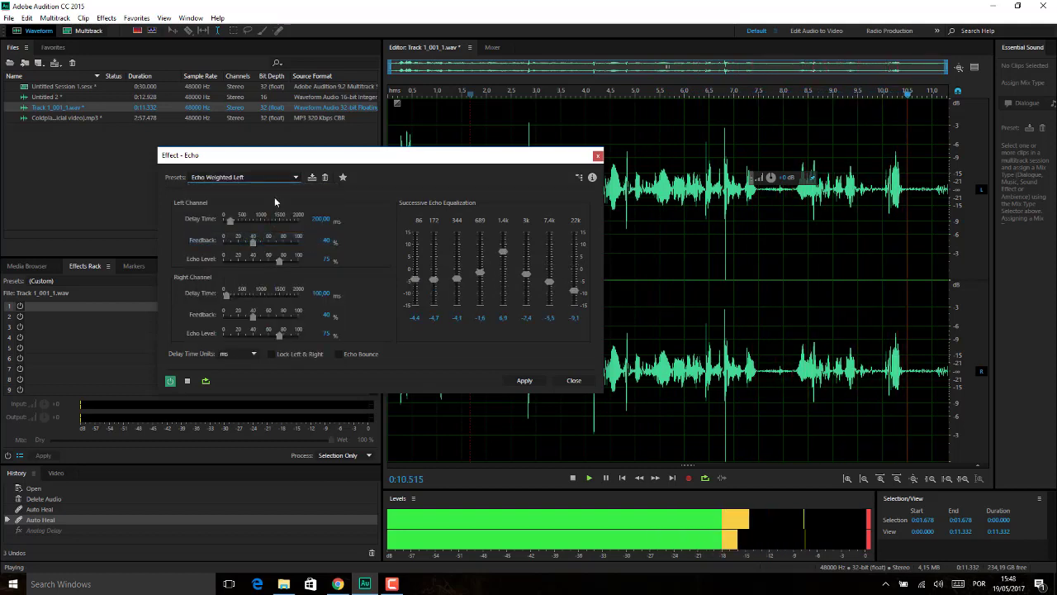
left_click(294, 178)
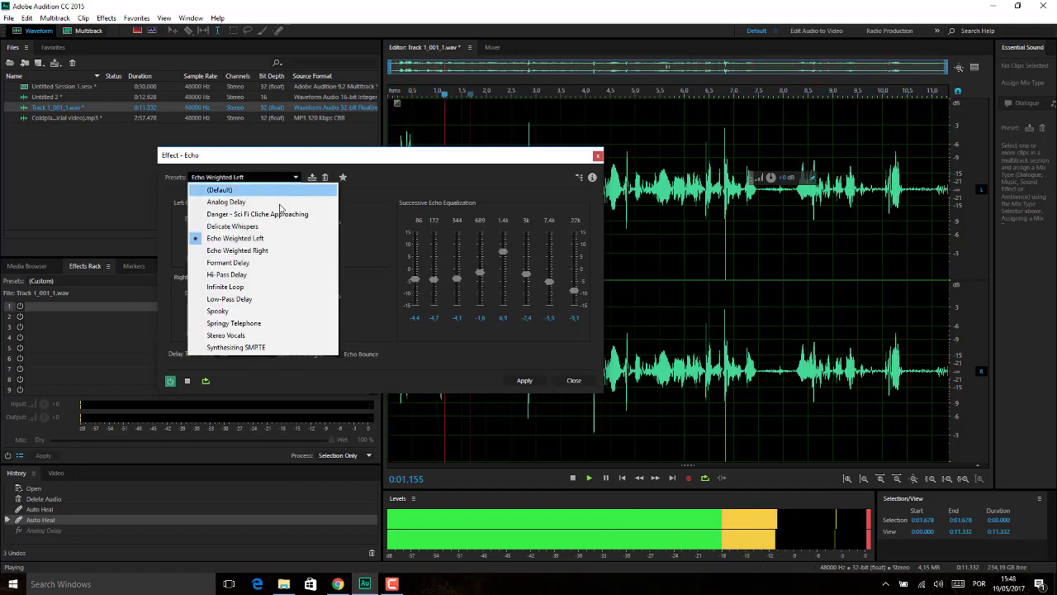
left_click(267, 252)
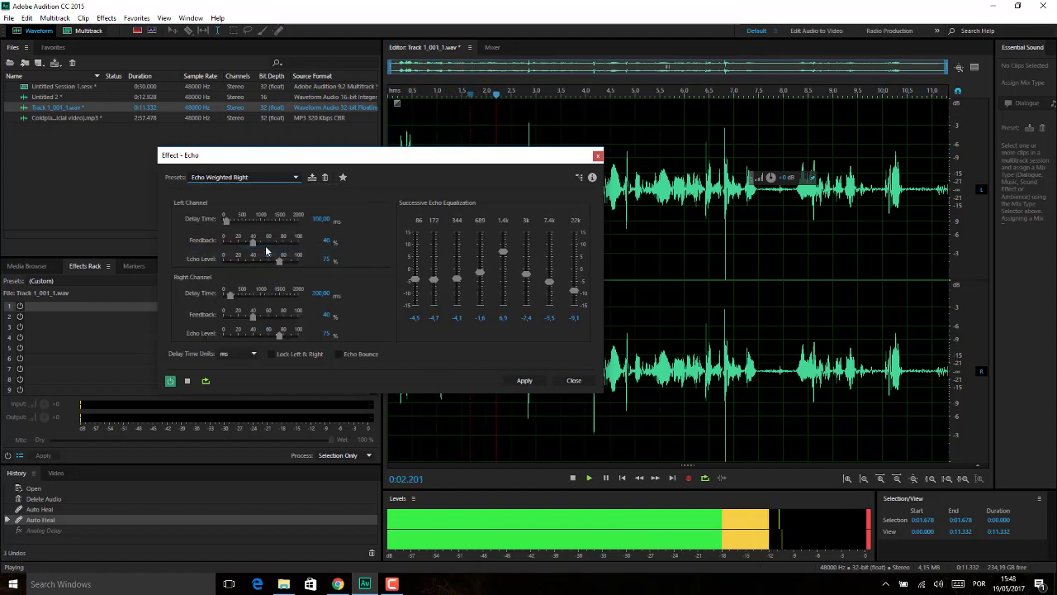
left_click(296, 177)
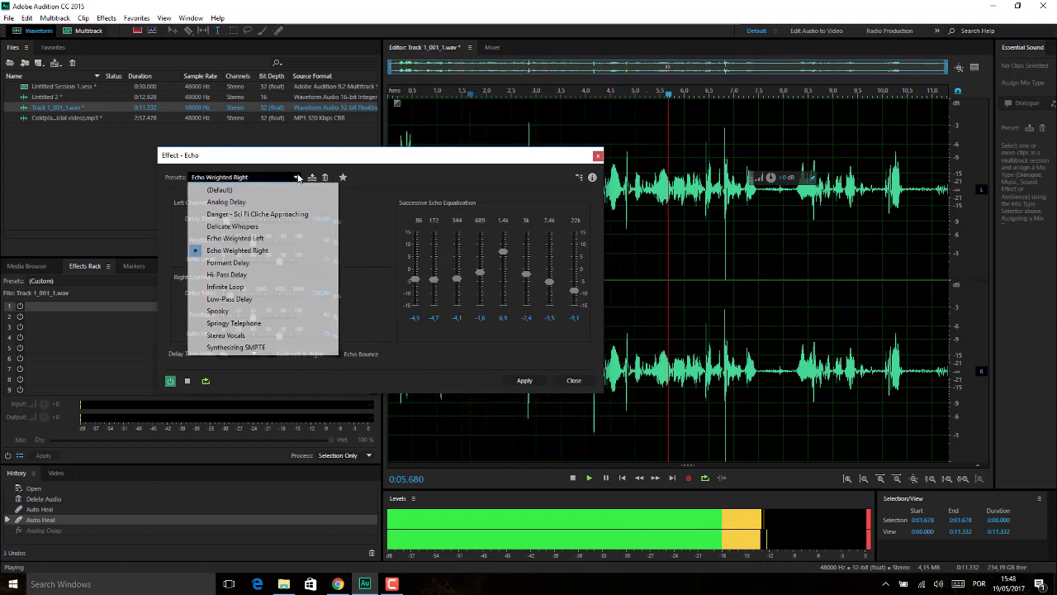
left_click(242, 263)
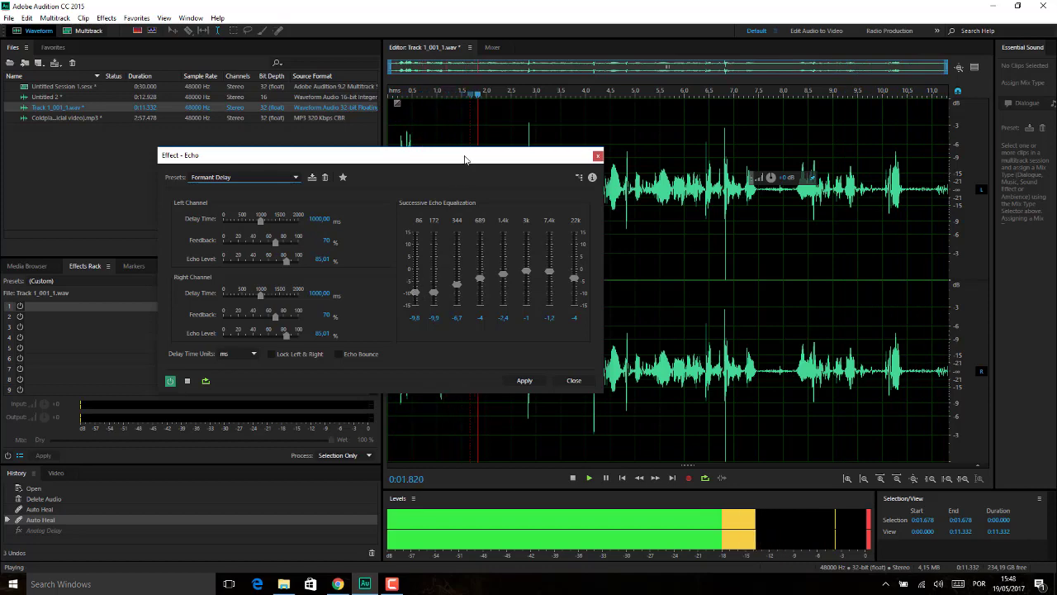
Move the Echo dialog clear of the waveform and lower the system speaker volume to 56.
left_click_drag(464, 159, 314, 144)
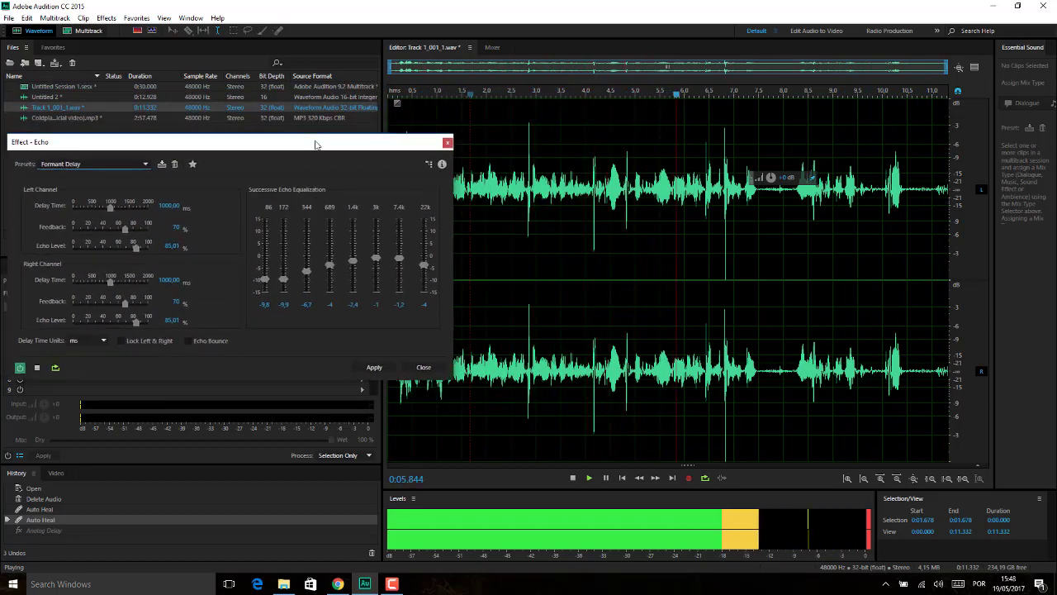
left_click(939, 584)
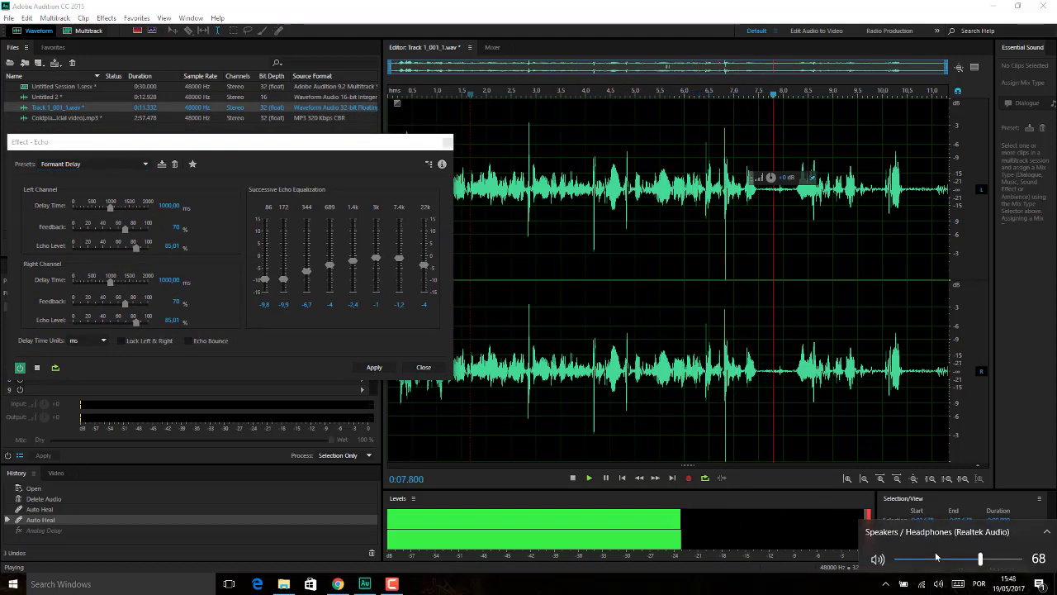
left_click(968, 558)
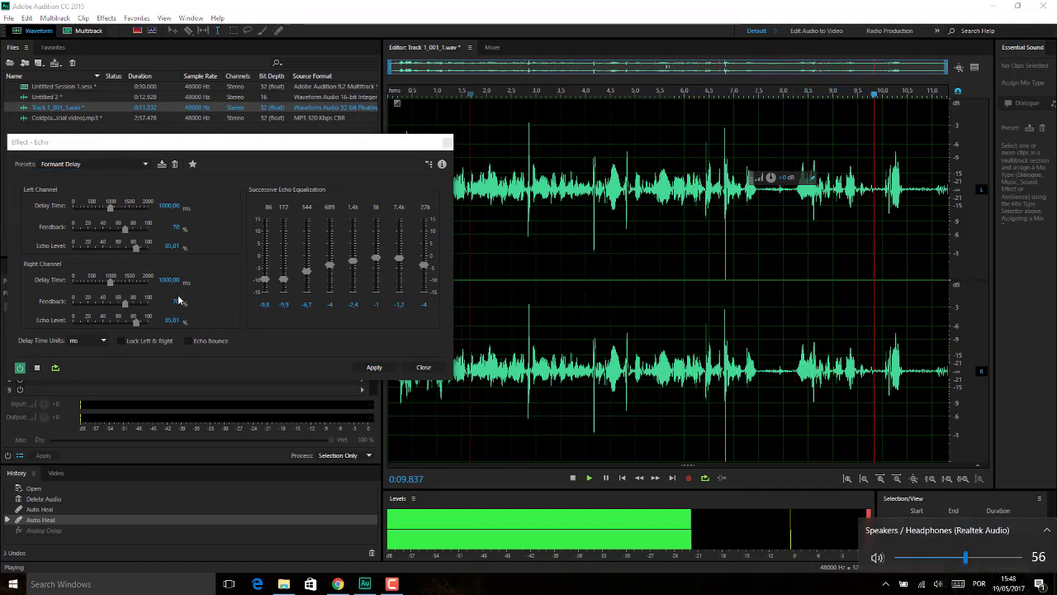
Audition the Echo presets Hi-Pass Delay, Infinite Loop and Low-Pass Delay during the preview.
left_click(132, 163)
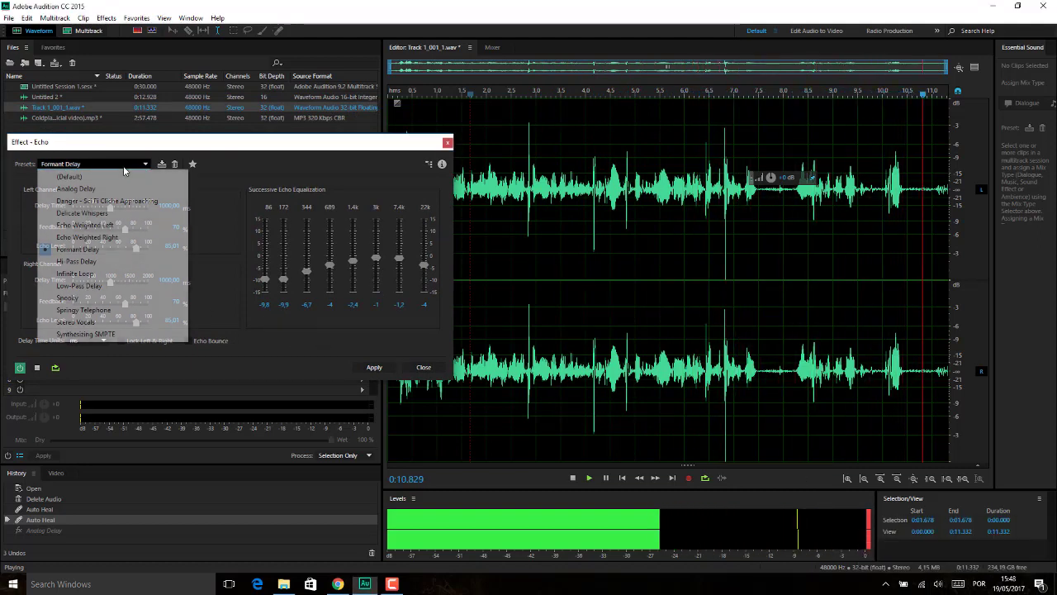
left_click(127, 261)
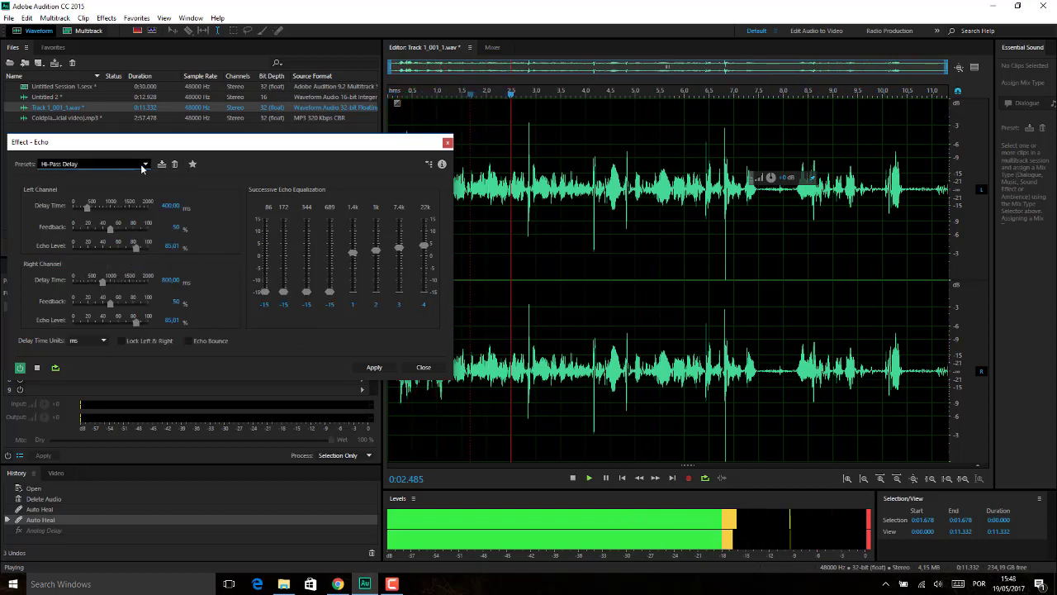
left_click(124, 163)
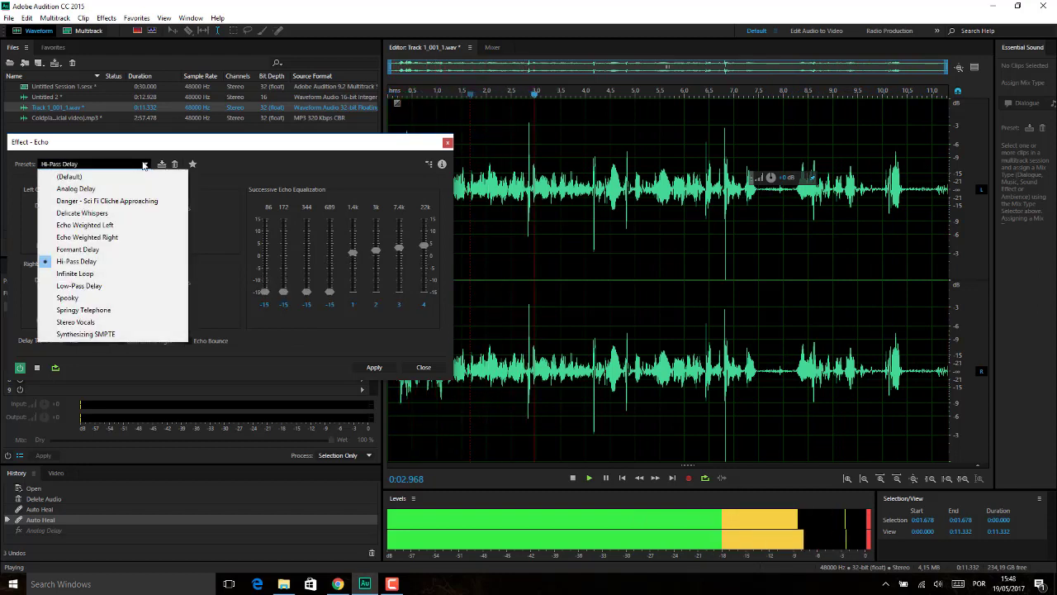
left_click(124, 275)
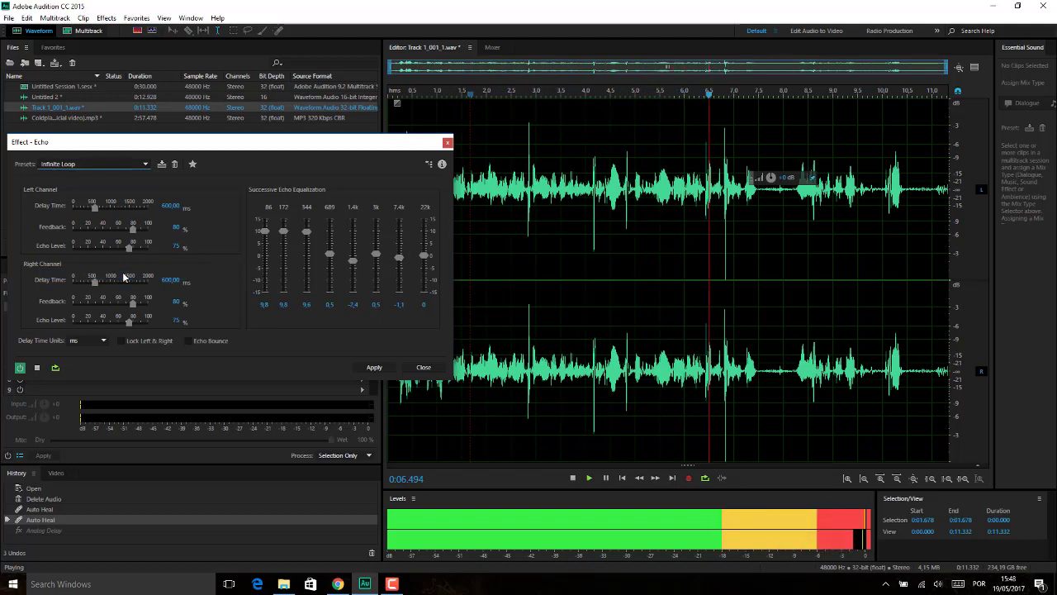
left_click(142, 164)
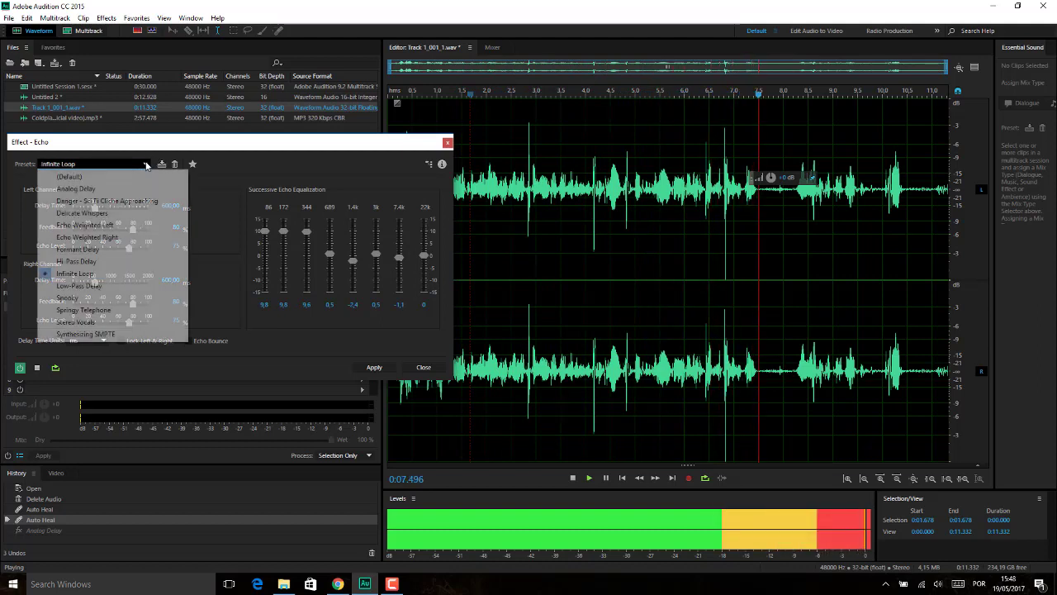
left_click(110, 281)
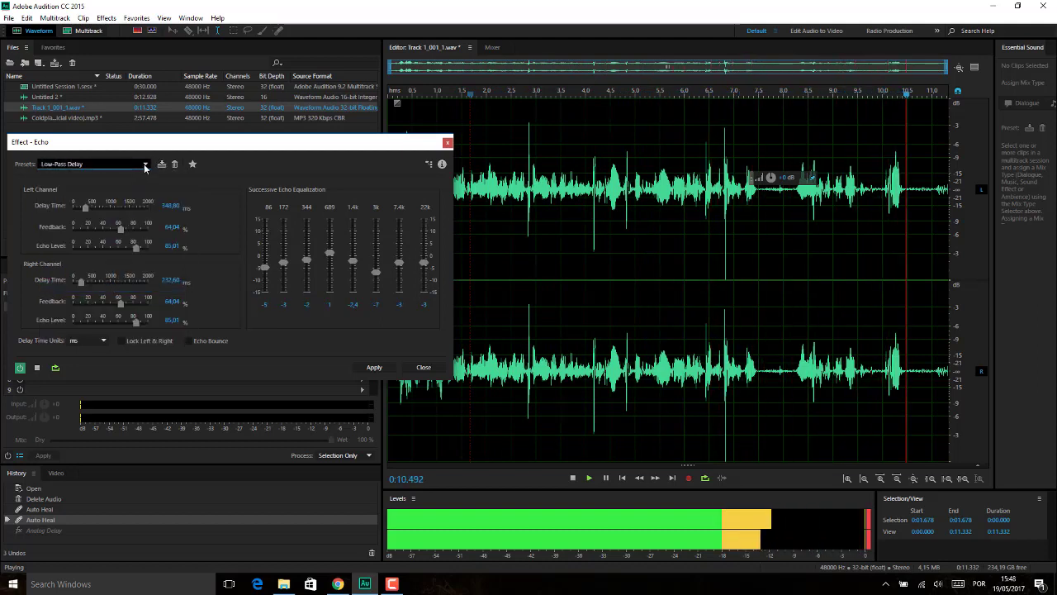
Audition the Echo presets Spooky, Springy Telephone and Stereo Vocals during the preview.
left_click(144, 165)
left_click(142, 299)
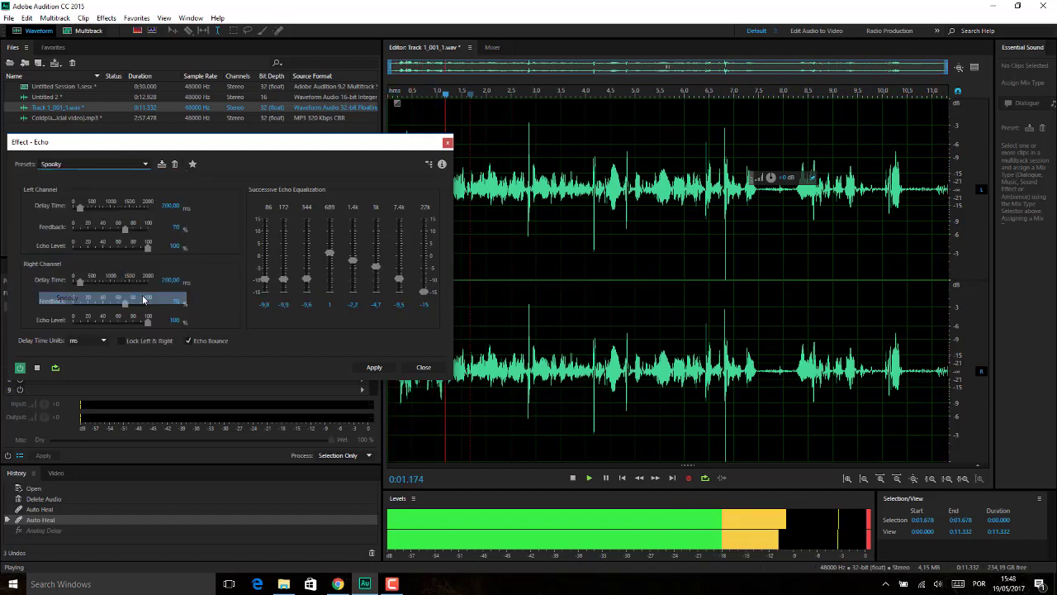
left_click(147, 165)
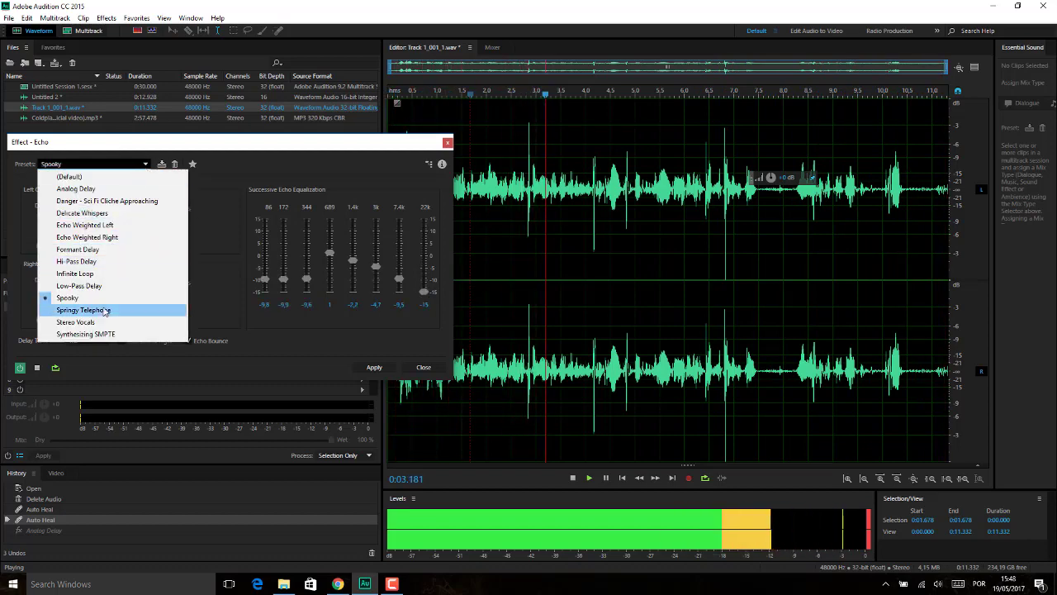
left_click(169, 307)
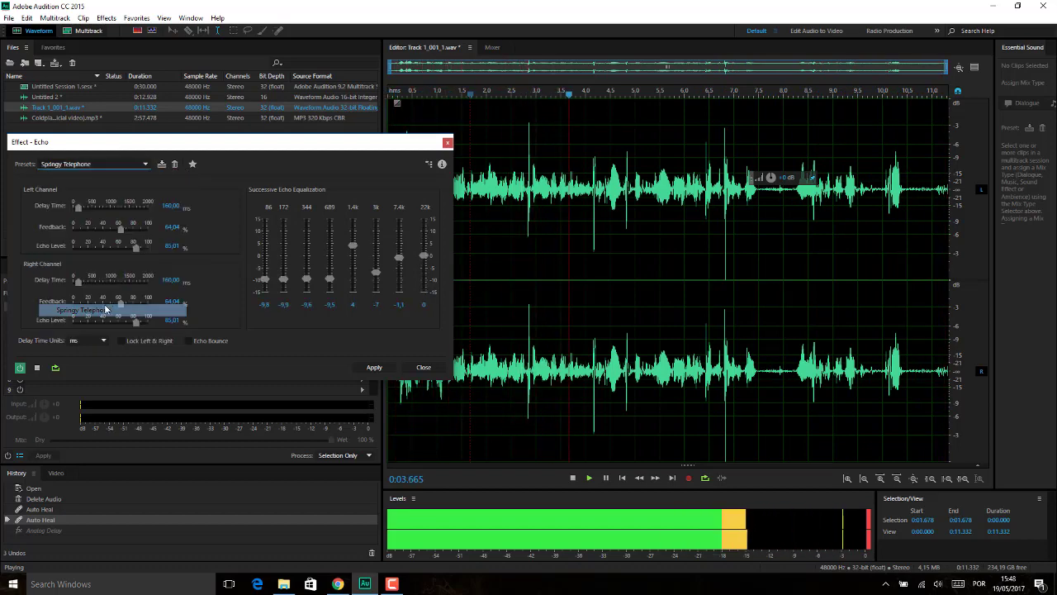
left_click(144, 163)
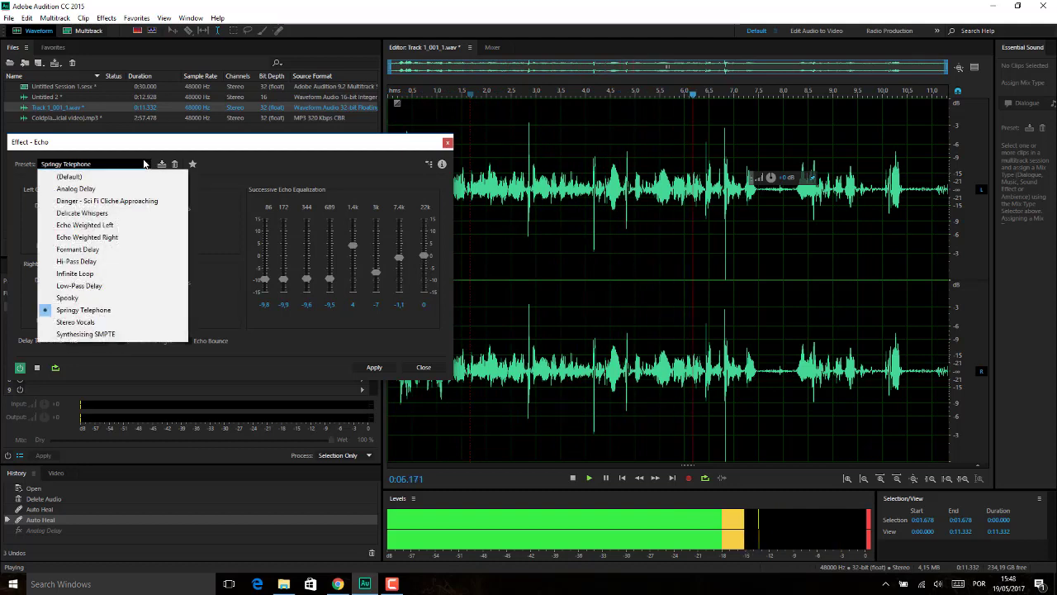
left_click(116, 321)
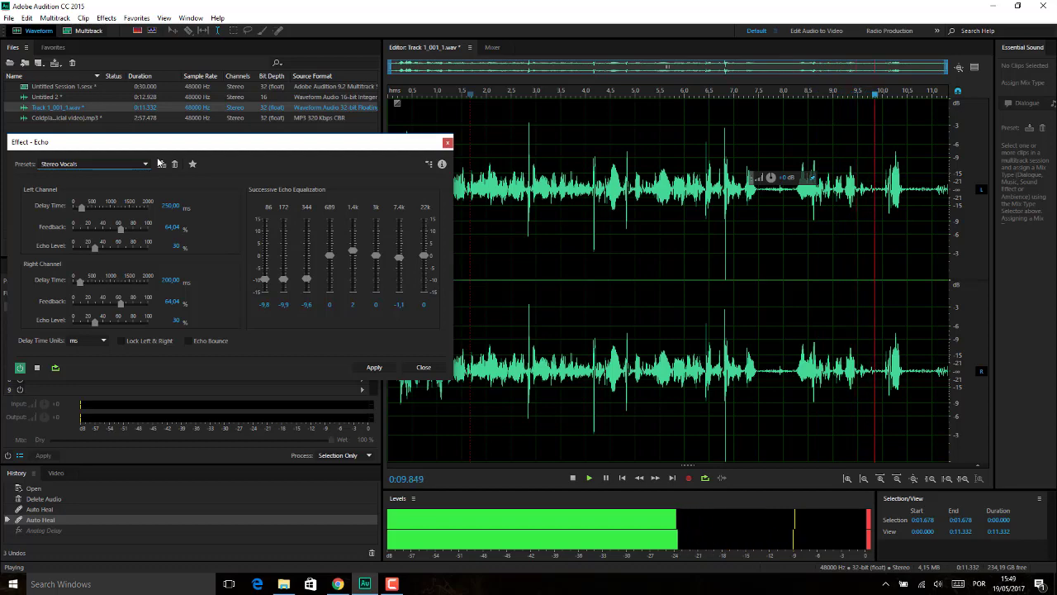
Choose the Synthesizing SMPTE preset and apply the Echo effect to the voice track.
left_click_drag(193, 141, 249, 122)
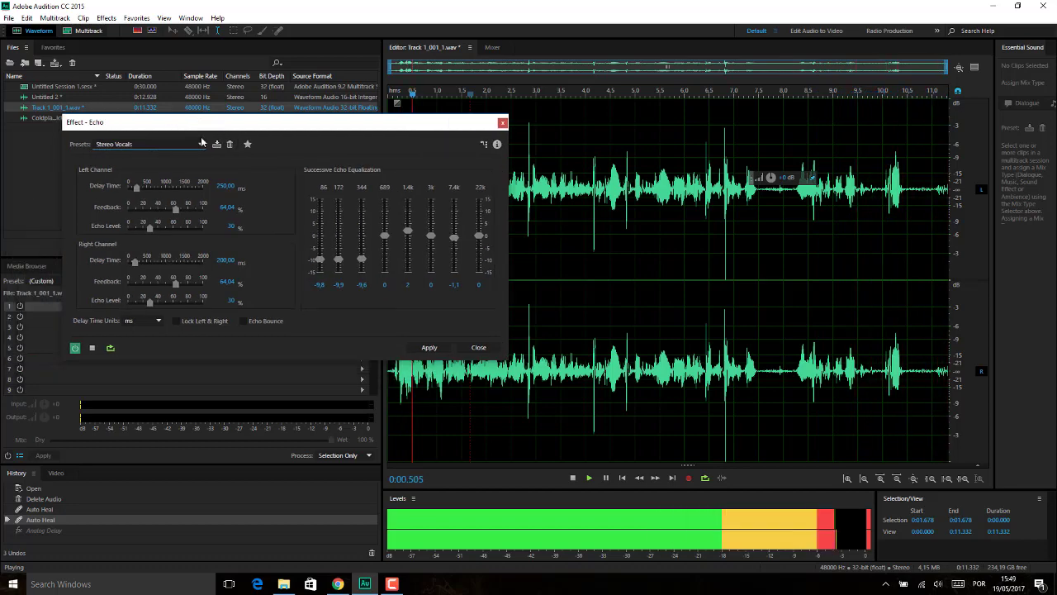
left_click(199, 145)
left_click(147, 314)
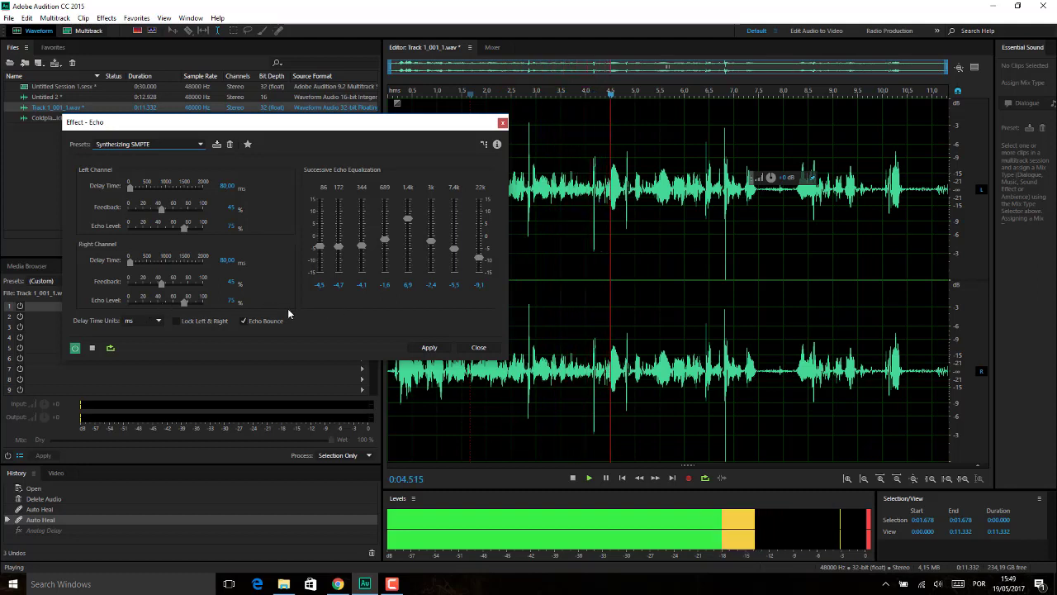
left_click(422, 348)
Play the processed voice track briefly from 0:00.400 and stop playback.
left_click(408, 205)
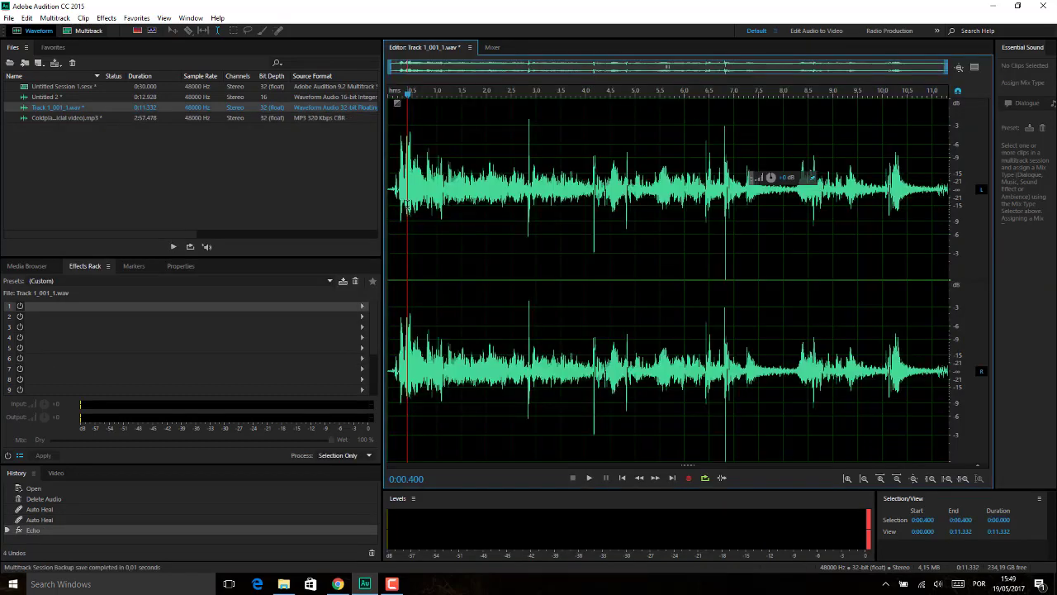
key("space")
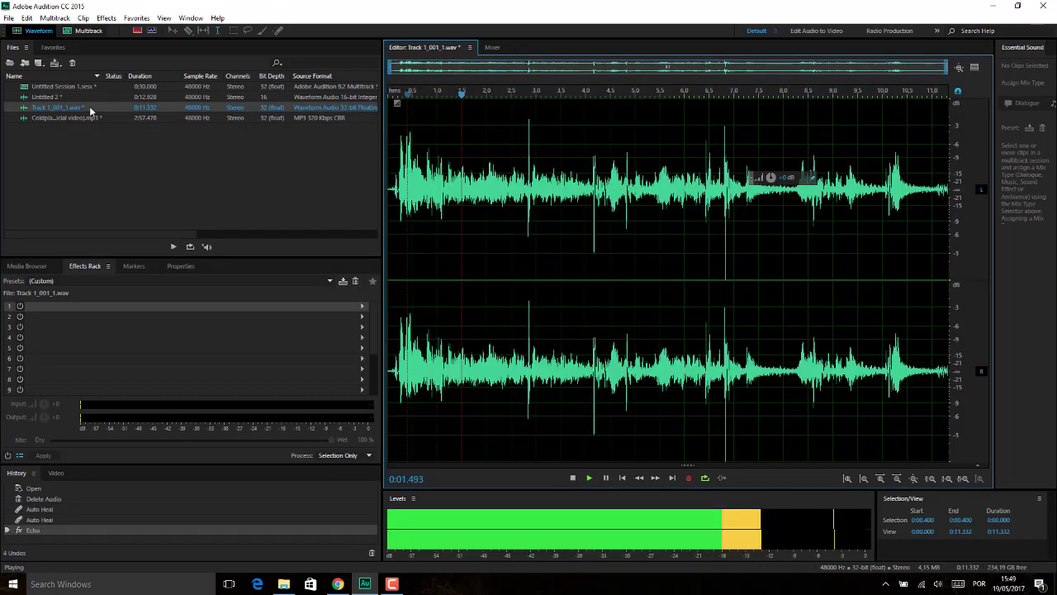
key("space")
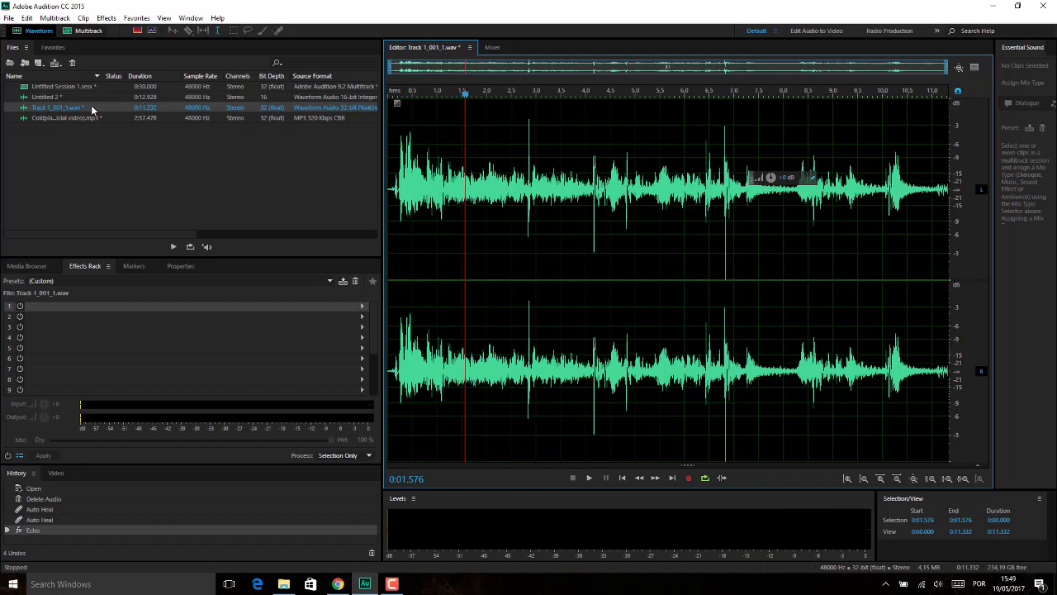
Undo the Echo effect, both Auto Heal edits and the audio deletion to restore the track as opened.
key("ctrl+z")
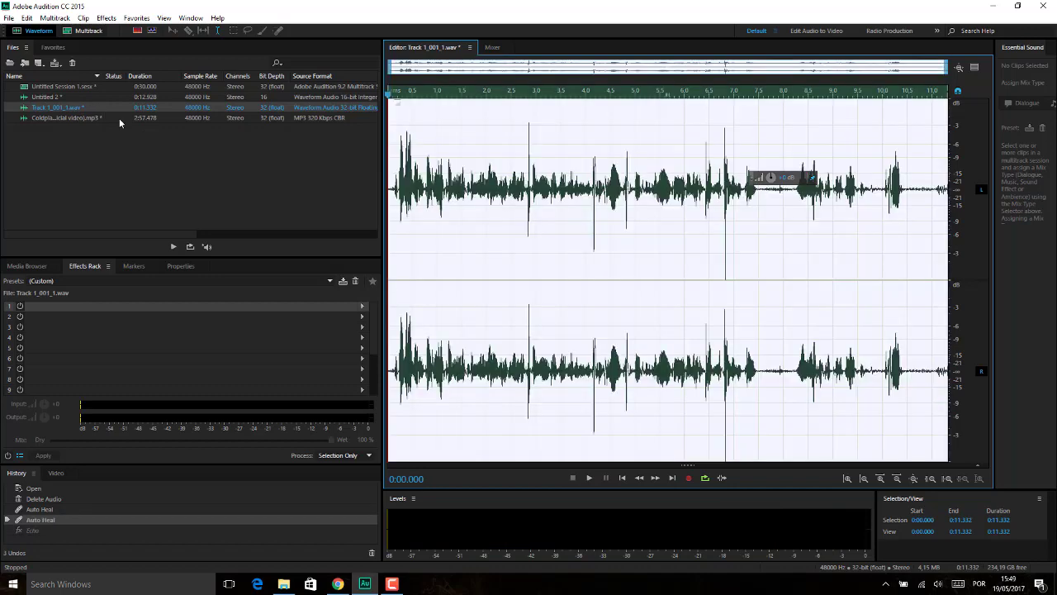
key("ctrl+z")
key("ctrl+z")
key("ctrl+z")
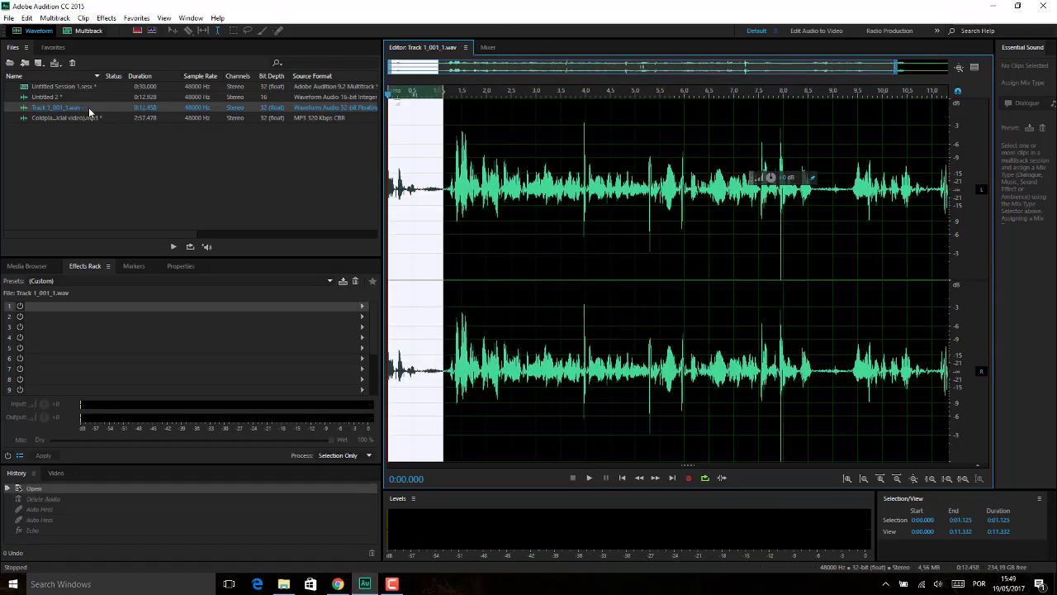
Place the playhead at 0:01.625 to clear the selection and show the available Delay and Echo effects.
left_click(467, 208)
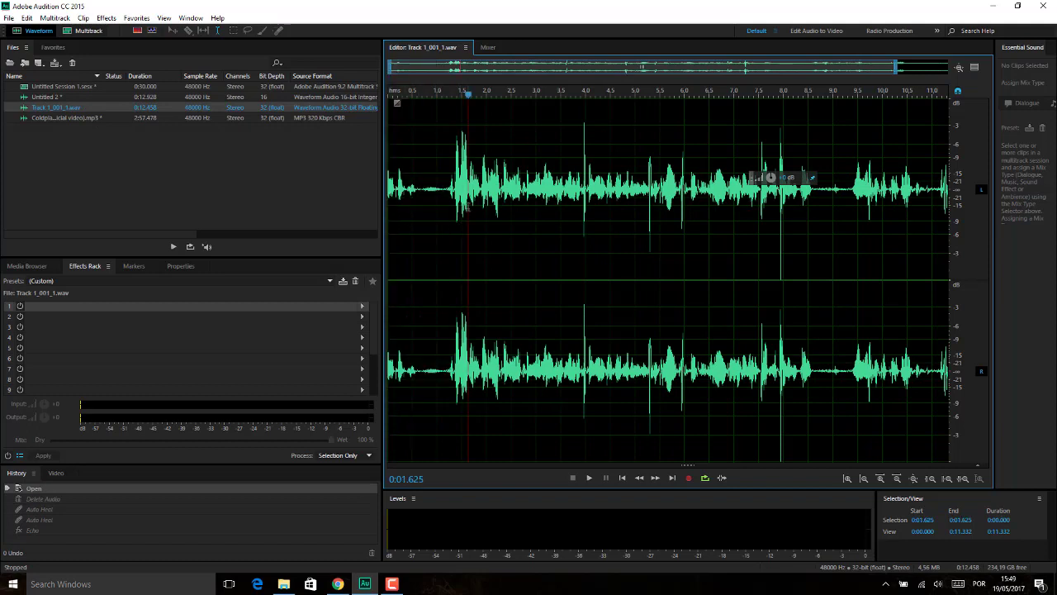
left_click(101, 18)
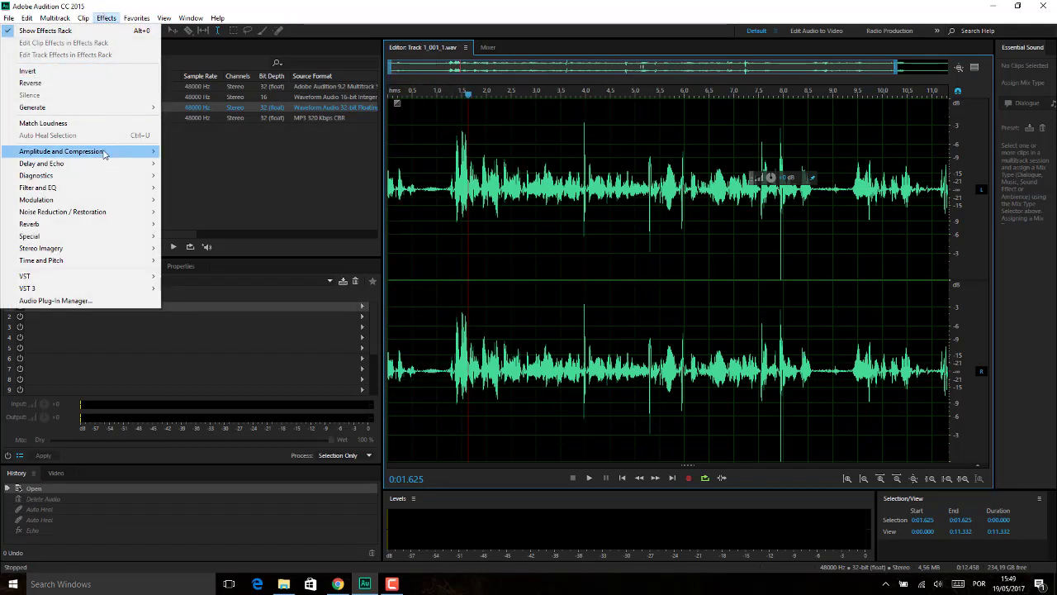
mouse_move(97, 171)
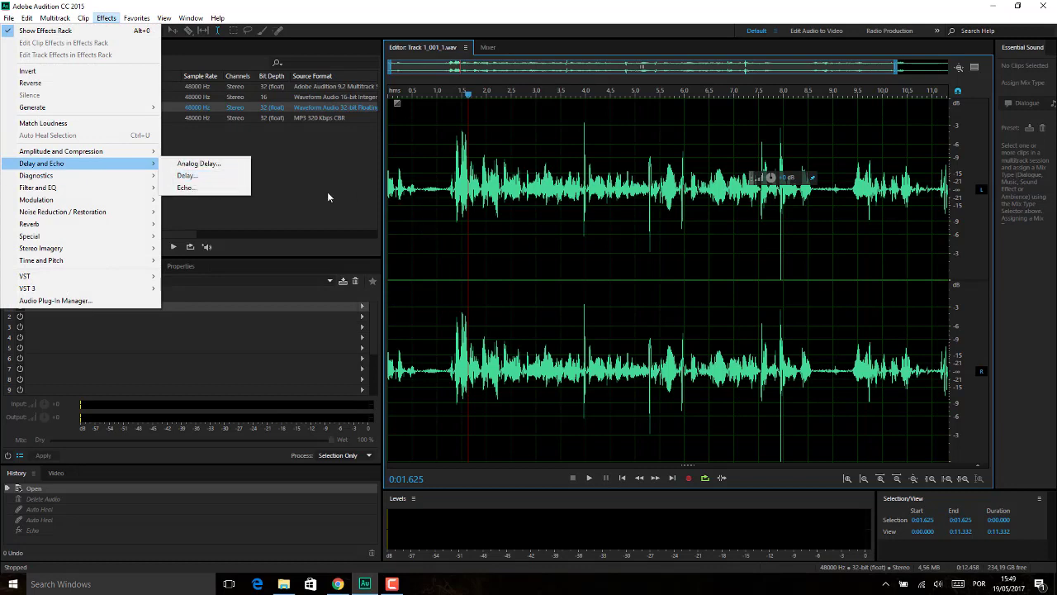